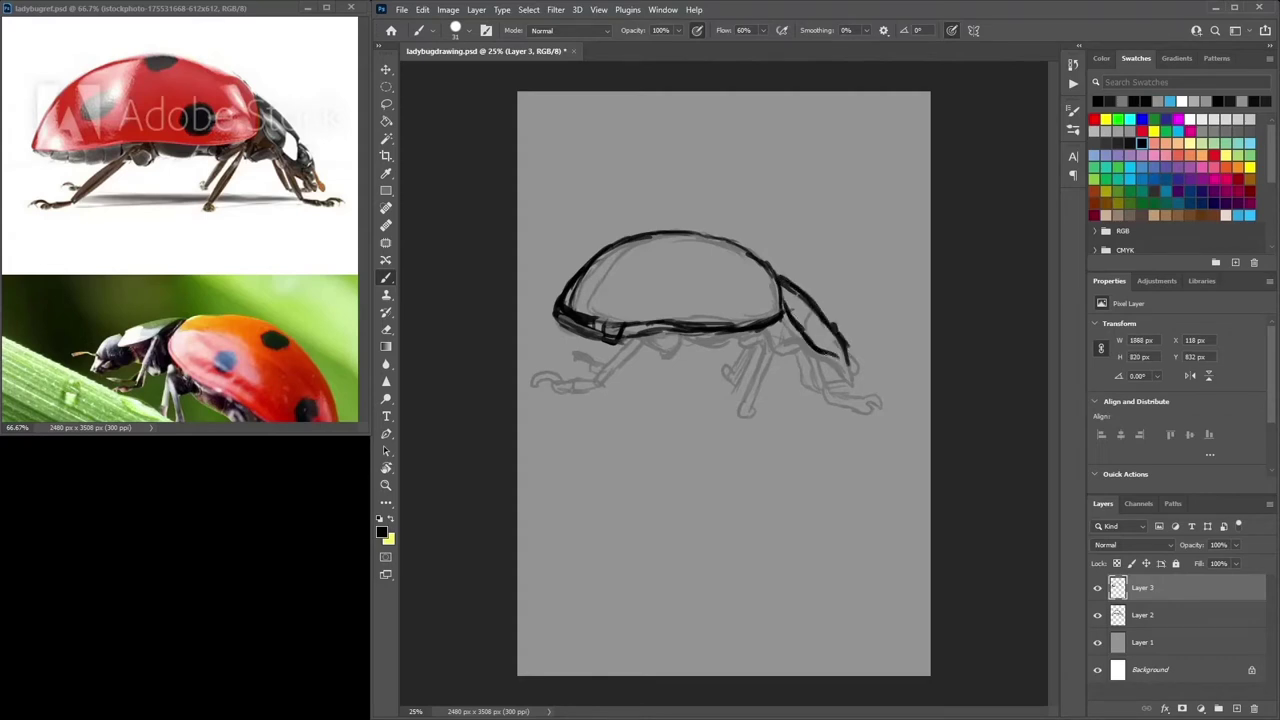
- Ink the side-view ladybug's head outline, mouthparts and the joint beneath its pronotum, following the rough sketch
left_click_drag(858, 394, 812, 345)
left_click(840, 350, "alt")
left_click(824, 367, "alt")
mouse_move(821, 365)
left_mouse_down()
mouse_move(850, 353)
mouse_move(829, 321)
mouse_move(848, 346)
left_mouse_up()
left_click(822, 382, "alt")
left_click(838, 373, "alt")
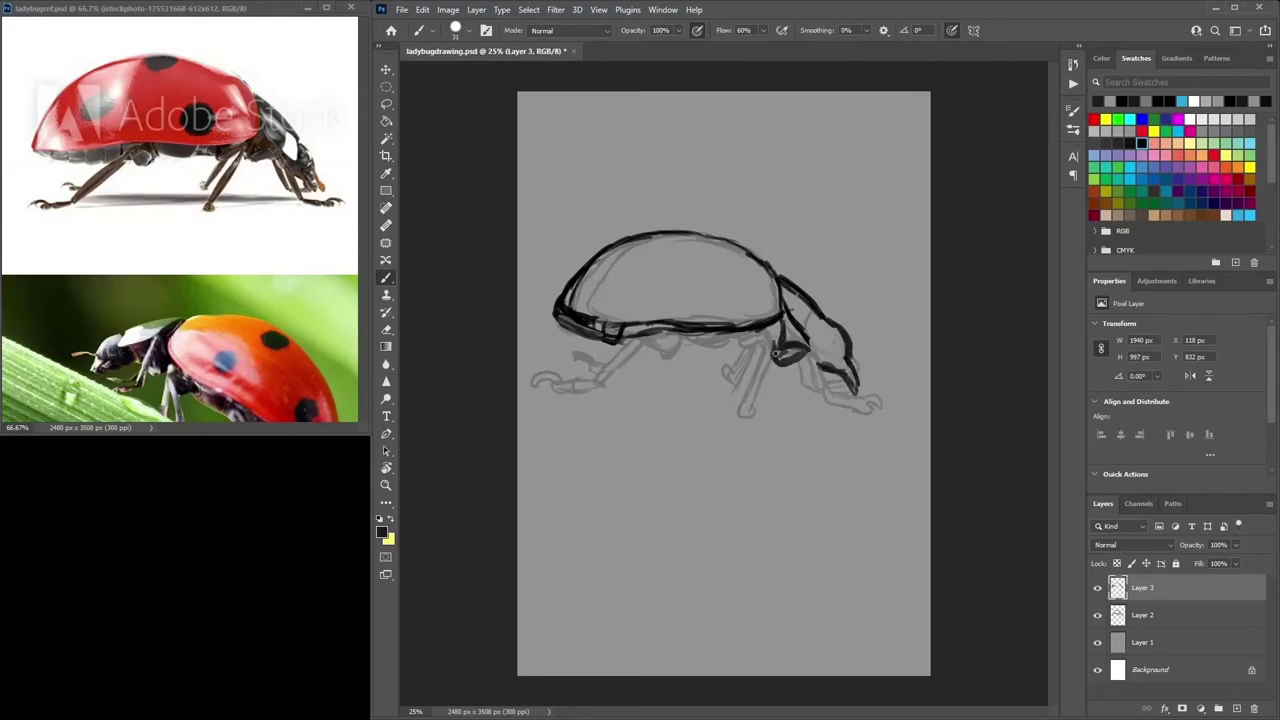
- Ink the middle leg, belly segments and rear legs of the side-view ladybug, and thicken the shell's rear edge
mouse_move(766, 338)
left_mouse_down()
mouse_move(758, 371)
mouse_move(740, 390)
mouse_move(755, 413)
mouse_move(742, 341)
left_mouse_up()
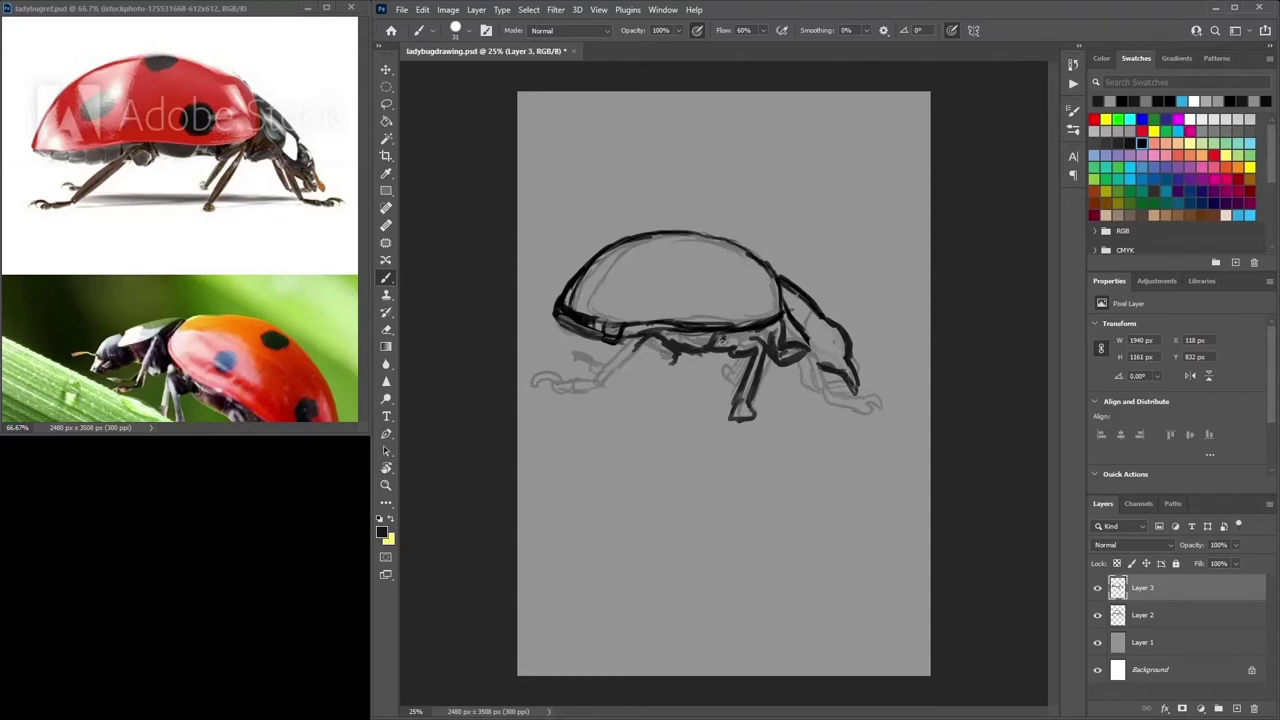
mouse_move(648, 340)
left_mouse_down()
mouse_move(620, 354)
mouse_move(638, 340)
mouse_move(608, 383)
mouse_move(575, 378)
mouse_move(579, 395)
mouse_move(532, 379)
left_mouse_up()
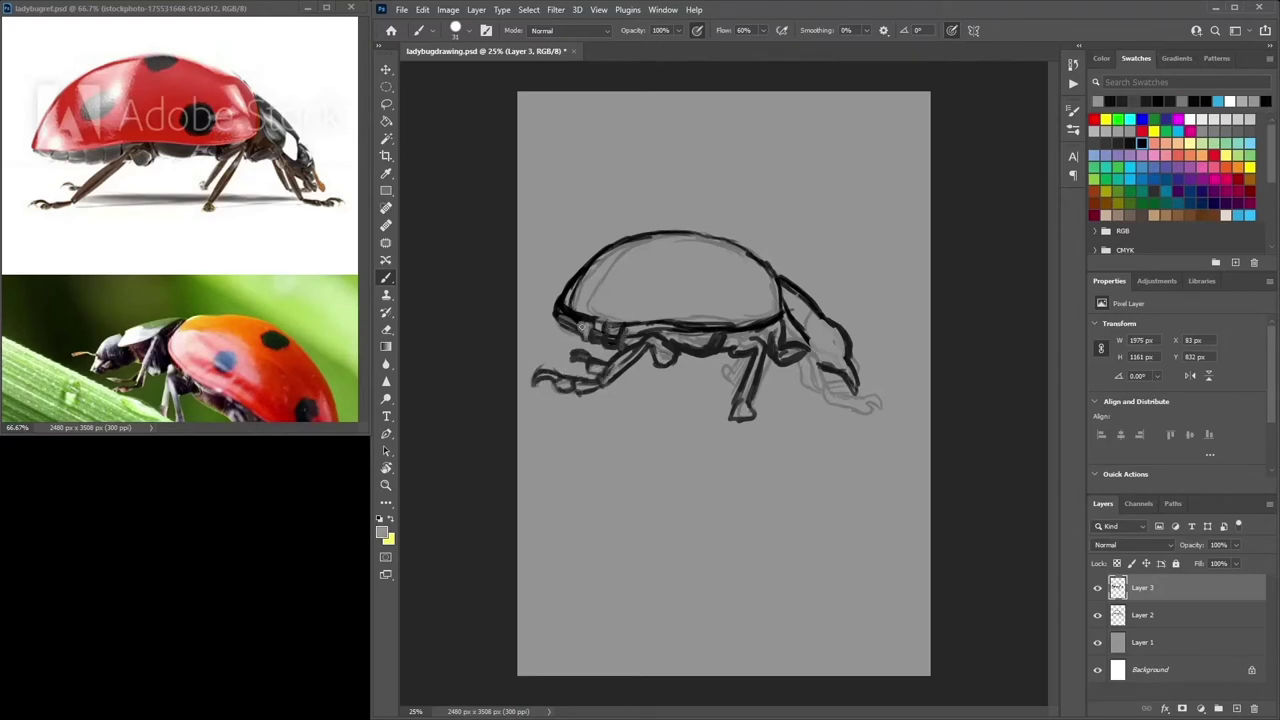
left_click_drag(586, 316, 581, 336)
mouse_move(576, 277)
left_mouse_down()
mouse_move(603, 256)
mouse_move(779, 281)
left_mouse_up()
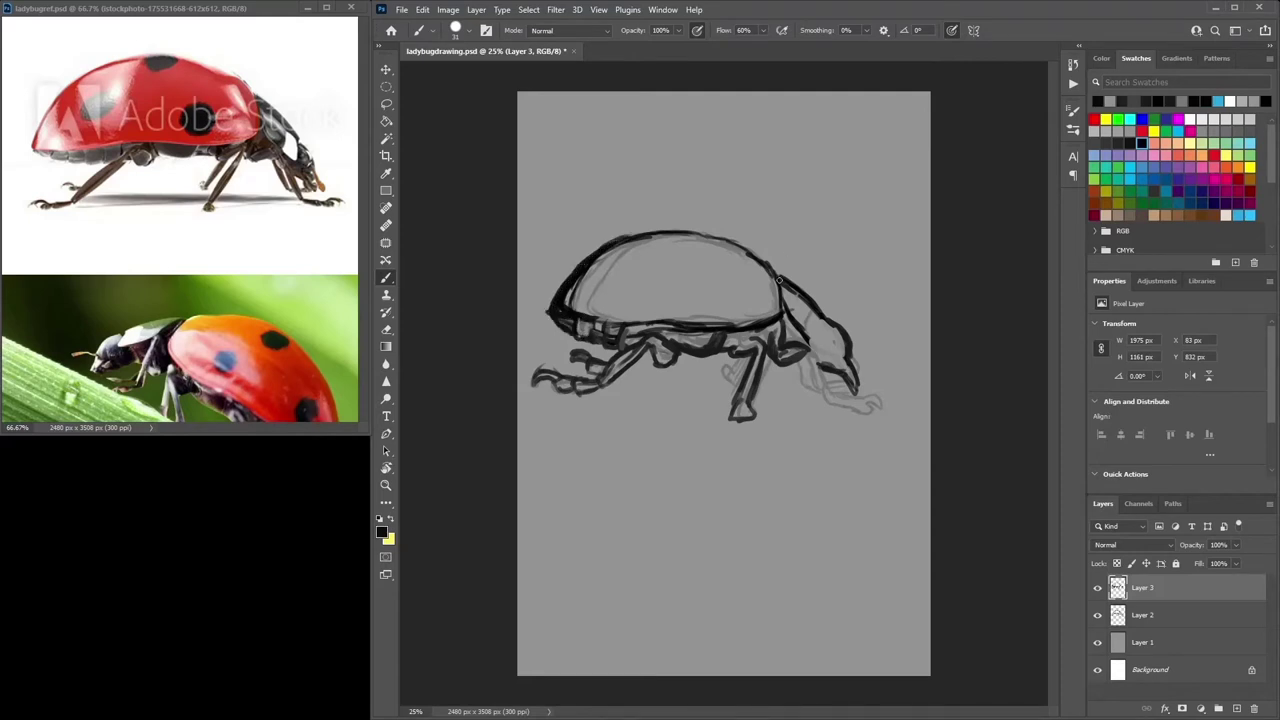
- Draw the side-view ladybug's front legs and feet and the oval patch beside its head
left_click_drag(806, 362, 782, 355)
mouse_move(828, 407)
left_mouse_down()
mouse_move(800, 370)
mouse_move(802, 392)
mouse_move(821, 402)
mouse_move(805, 402)
mouse_move(808, 384)
mouse_move(812, 398)
mouse_move(854, 390)
mouse_move(842, 381)
mouse_move(851, 396)
mouse_move(839, 390)
mouse_move(863, 375)
mouse_move(854, 364)
mouse_move(859, 390)
mouse_move(840, 375)
mouse_move(856, 371)
mouse_move(820, 331)
left_mouse_up()
left_click(808, 310, "alt")
left_click(828, 354, "alt")
left_click(820, 328, "alt")
left_click(829, 312, "alt")
- Hide the rough sketch on Layer 2 and draw three spots on the shell, one cut off by its top edge
left_click(1097, 615)
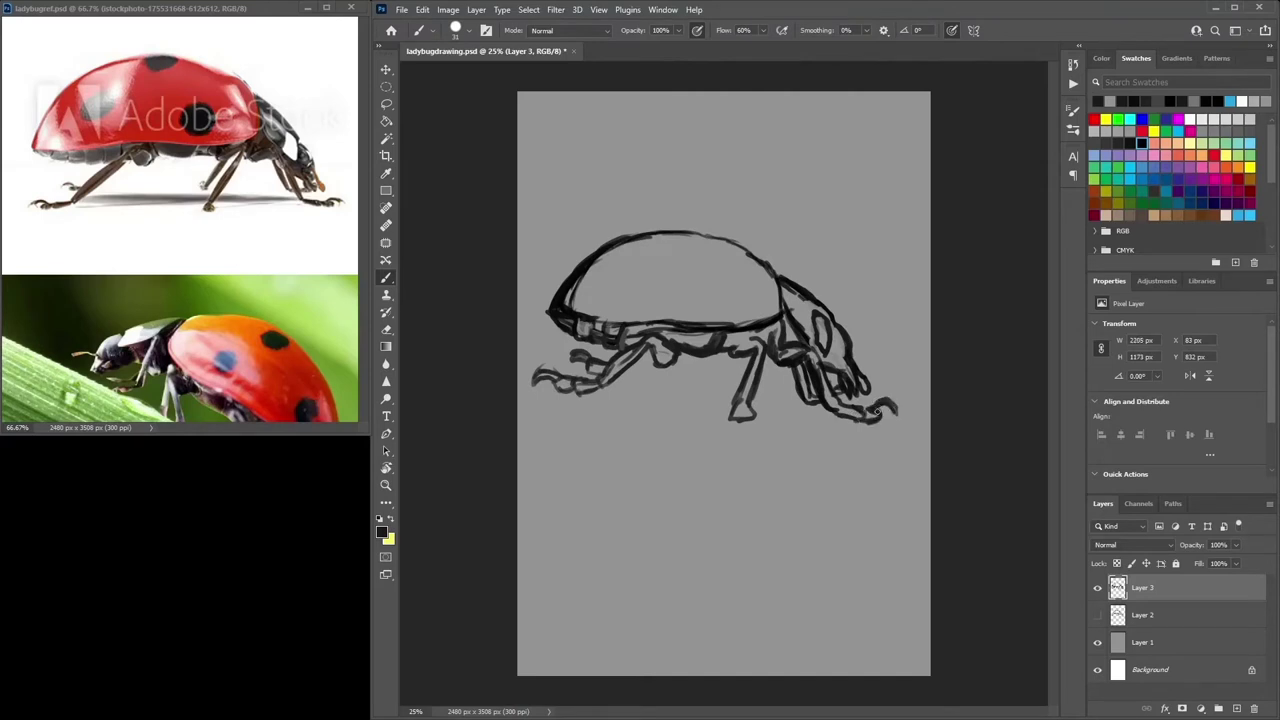
mouse_move(742, 300)
left_mouse_down()
mouse_move(712, 290)
mouse_move(740, 288)
left_mouse_up()
left_click_drag(656, 236, 690, 238)
left_click_drag(622, 272, 607, 293)
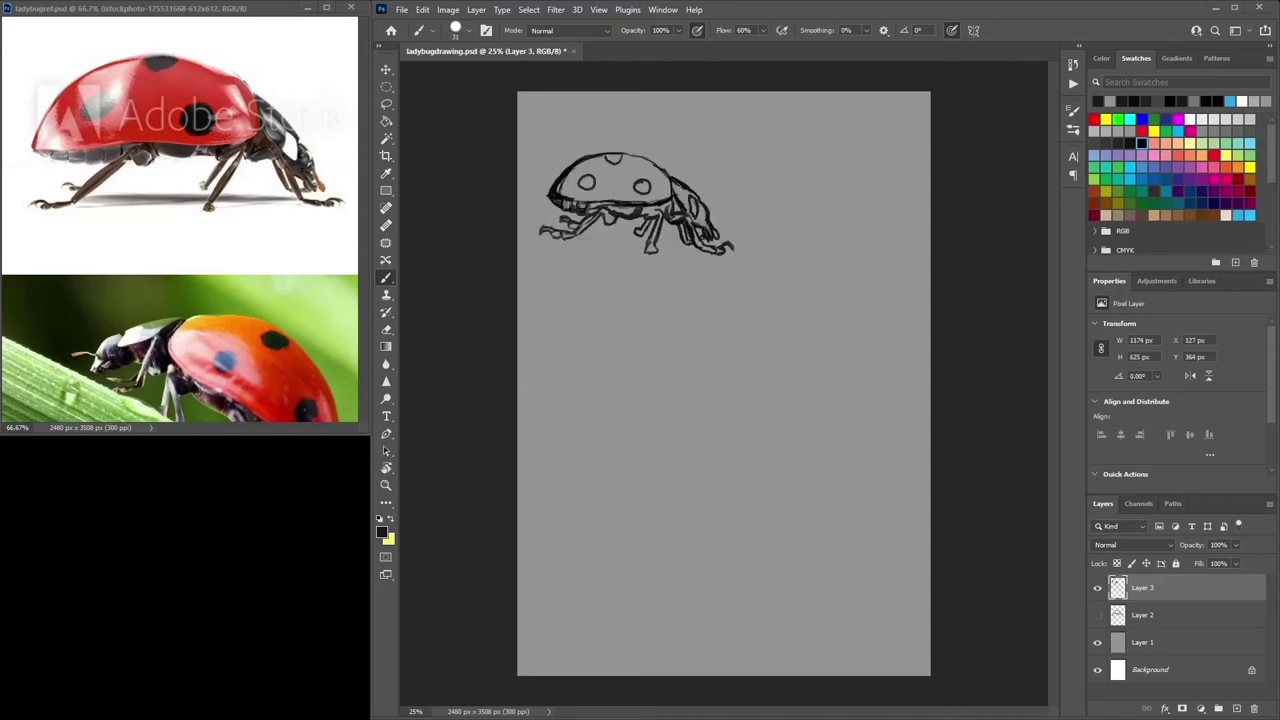
- On a new layer, sketch the open-winged ladybug's head, antennae and pronotum in black in the empty area beside the first drawing
key("ctrl+plus")
key("ctrl+plus")
scroll(723, 200, "up", 3)
right_click(728, 255)
key("Escape")
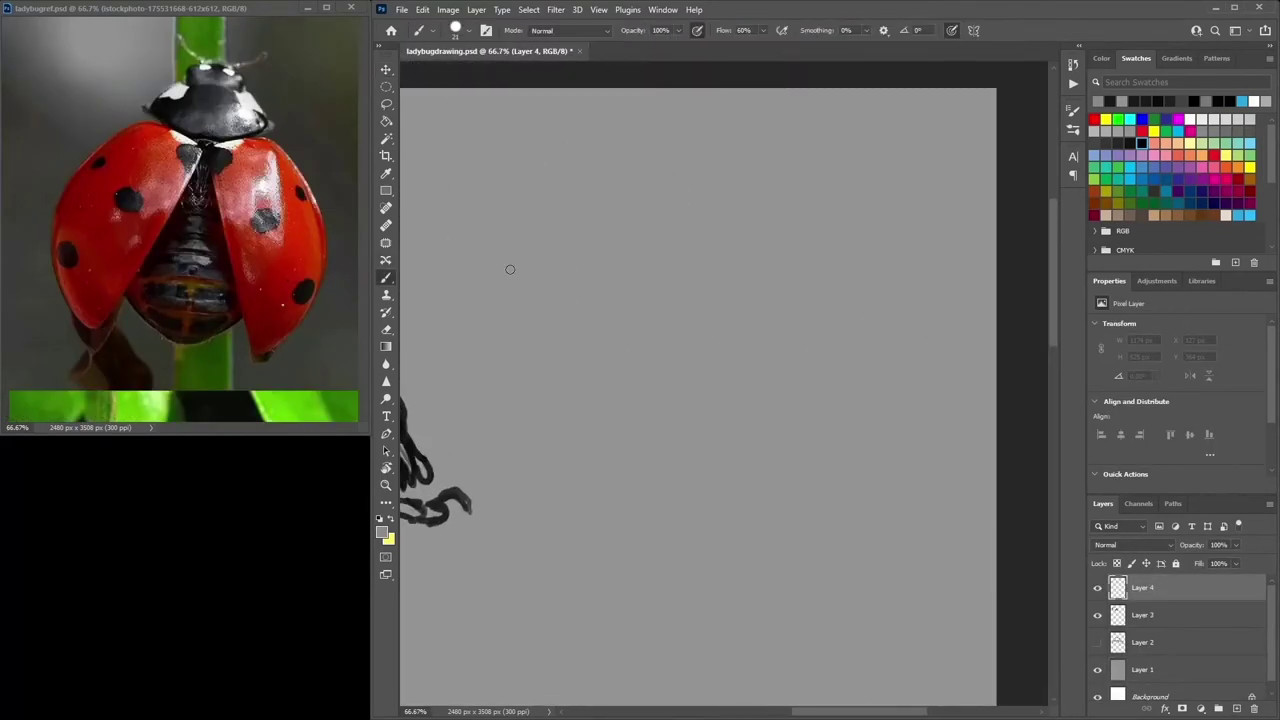
mouse_move(732, 243)
left_mouse_down()
mouse_move(747, 266)
mouse_move(860, 256)
mouse_move(868, 276)
mouse_move(762, 330)
mouse_move(735, 252)
mouse_move(840, 336)
mouse_move(878, 306)
mouse_move(751, 215)
mouse_move(772, 205)
left_mouse_up()
left_click(1143, 142)
mouse_move(851, 251)
left_mouse_down()
mouse_move(797, 205)
mouse_move(748, 246)
left_mouse_up()
mouse_move(852, 249)
left_mouse_down()
mouse_move(835, 215)
mouse_move(875, 162)
mouse_move(838, 208)
mouse_move(866, 178)
left_mouse_up()
mouse_move(768, 168)
left_mouse_down()
mouse_move(780, 190)
mouse_move(752, 140)
mouse_move(772, 200)
left_mouse_up()
- Sketch the two spread wing cases below the pronotum, meeting near its centre and tapering to lower tips
mouse_move(766, 345)
left_mouse_down()
mouse_move(655, 320)
mouse_move(598, 440)
left_mouse_up()
mouse_move(763, 390)
left_mouse_down()
mouse_move(736, 322)
mouse_move(665, 522)
mouse_move(598, 450)
mouse_move(625, 600)
mouse_move(690, 312)
mouse_move(758, 414)
mouse_move(800, 360)
mouse_move(780, 348)
mouse_move(828, 620)
left_mouse_up()
mouse_move(878, 318)
left_mouse_down()
mouse_move(908, 364)
mouse_move(797, 247)
left_mouse_up()
left_click_drag(784, 239, 856, 358)
left_click_drag(834, 284, 792, 540)
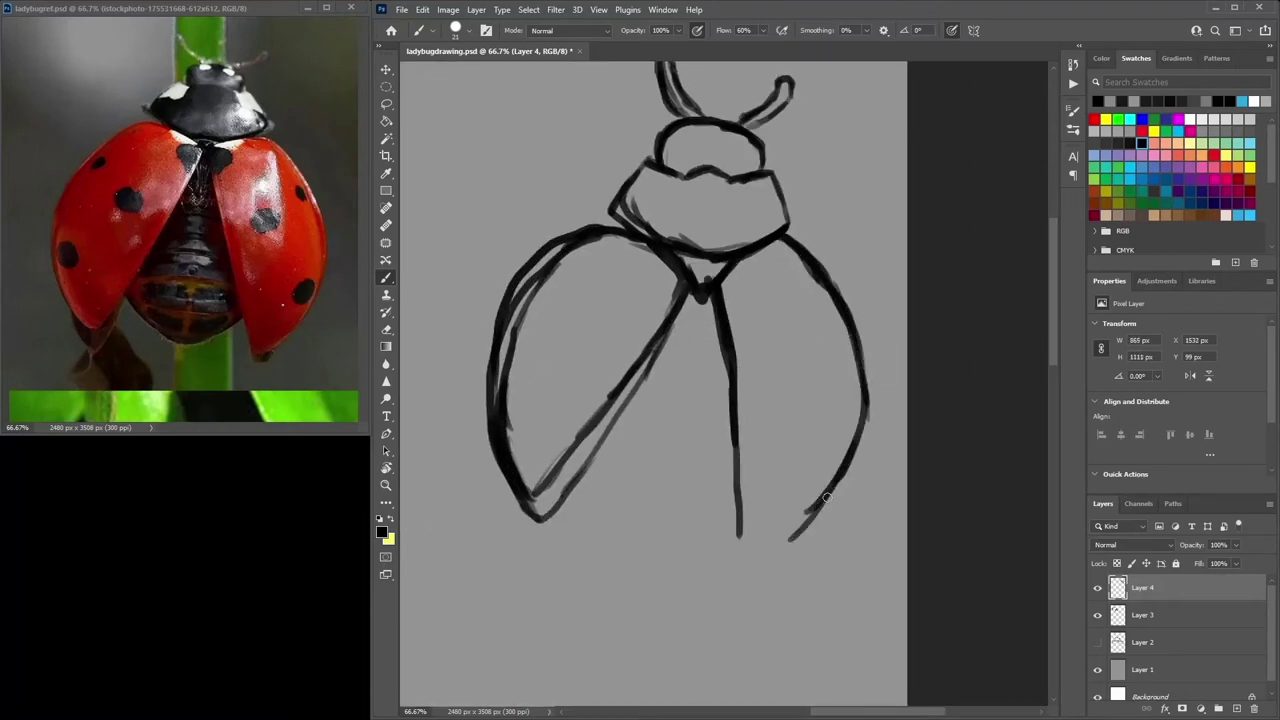
left_click_drag(830, 496, 766, 556)
left_click_drag(743, 503, 802, 528)
left_click_drag(867, 408, 768, 548)
- Sketch the rounded lower end of the abdomen between the two wing cases with a thick line
mouse_move(590, 468)
left_mouse_down()
mouse_move(709, 524)
mouse_move(714, 513)
mouse_move(600, 510)
mouse_move(720, 519)
mouse_move(683, 550)
mouse_move(622, 530)
left_mouse_up()
mouse_move(598, 500)
left_mouse_down()
mouse_move(632, 533)
mouse_move(706, 556)
left_mouse_up()
left_click_drag(578, 474, 616, 532)
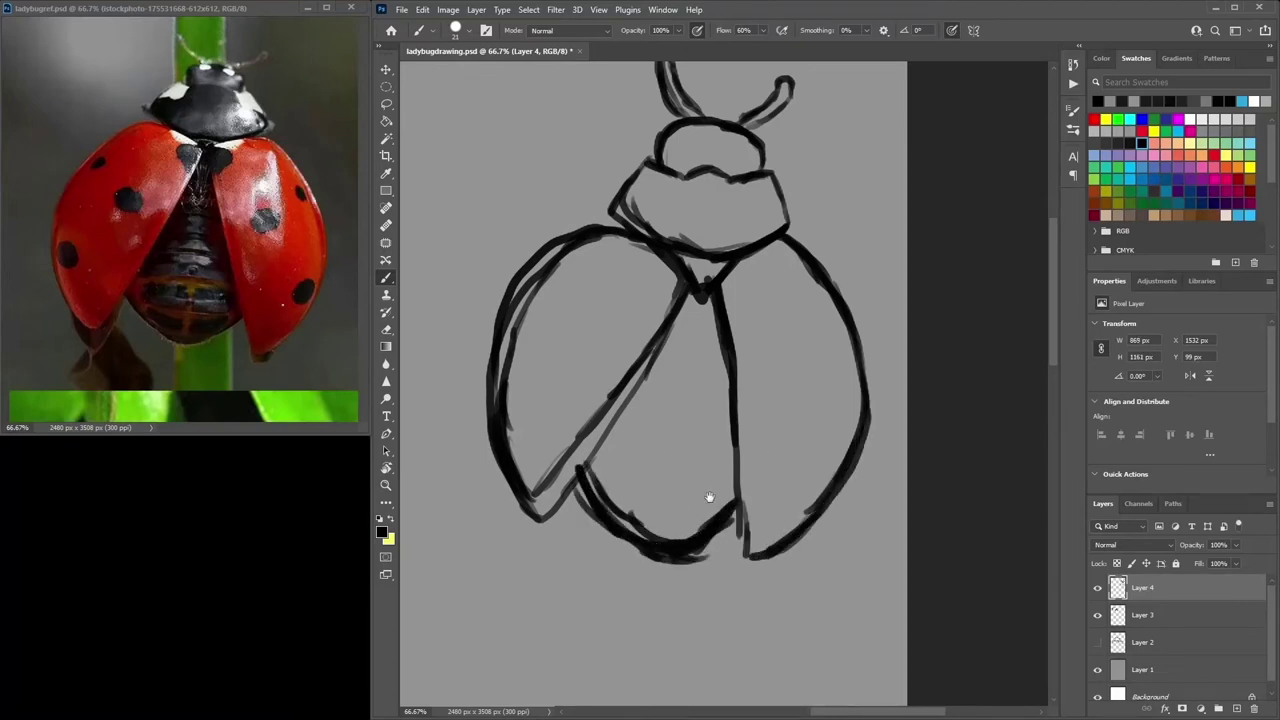
left_click_drag(709, 497, 718, 548)
left_click_drag(630, 592, 652, 602)
left_click_drag(702, 602, 749, 572)
left_click_drag(696, 608, 752, 562)
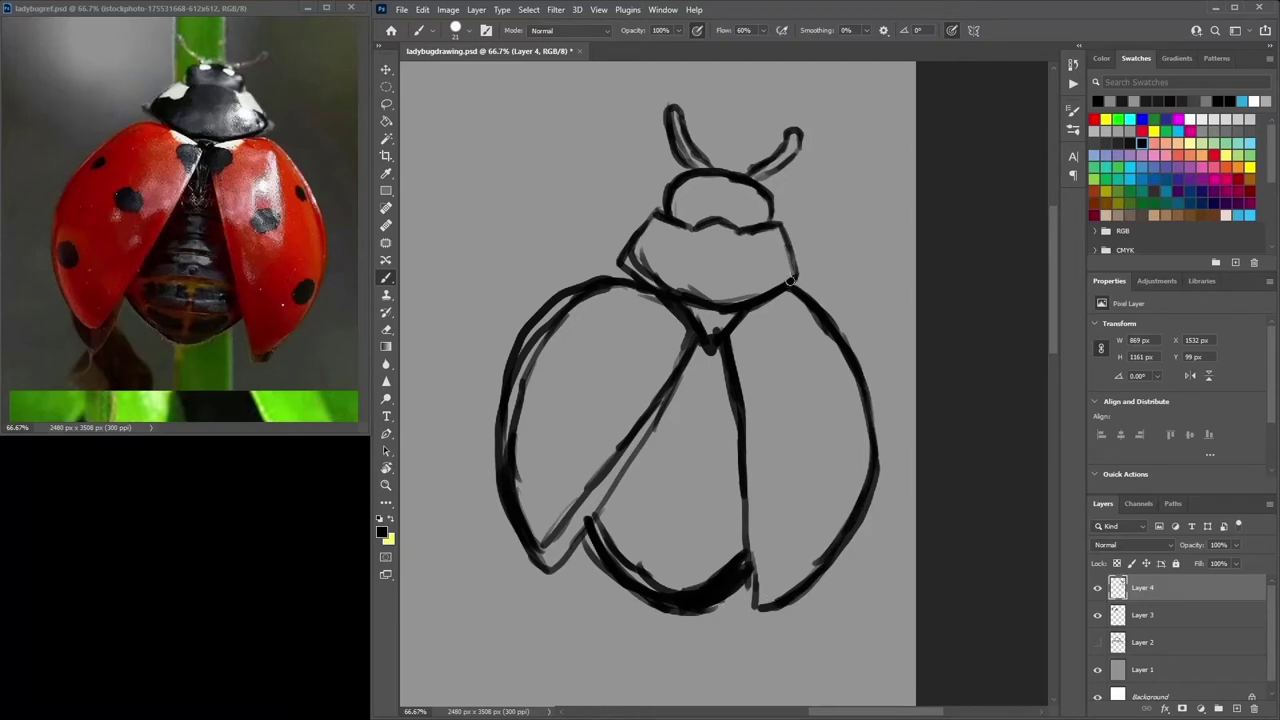
- Sketch the two corner patches on the pronotum and two small marks on the head
mouse_move(790, 281)
left_mouse_down()
mouse_move(786, 232)
mouse_move(748, 260)
mouse_move(790, 252)
left_mouse_up()
left_click_drag(688, 228, 640, 250)
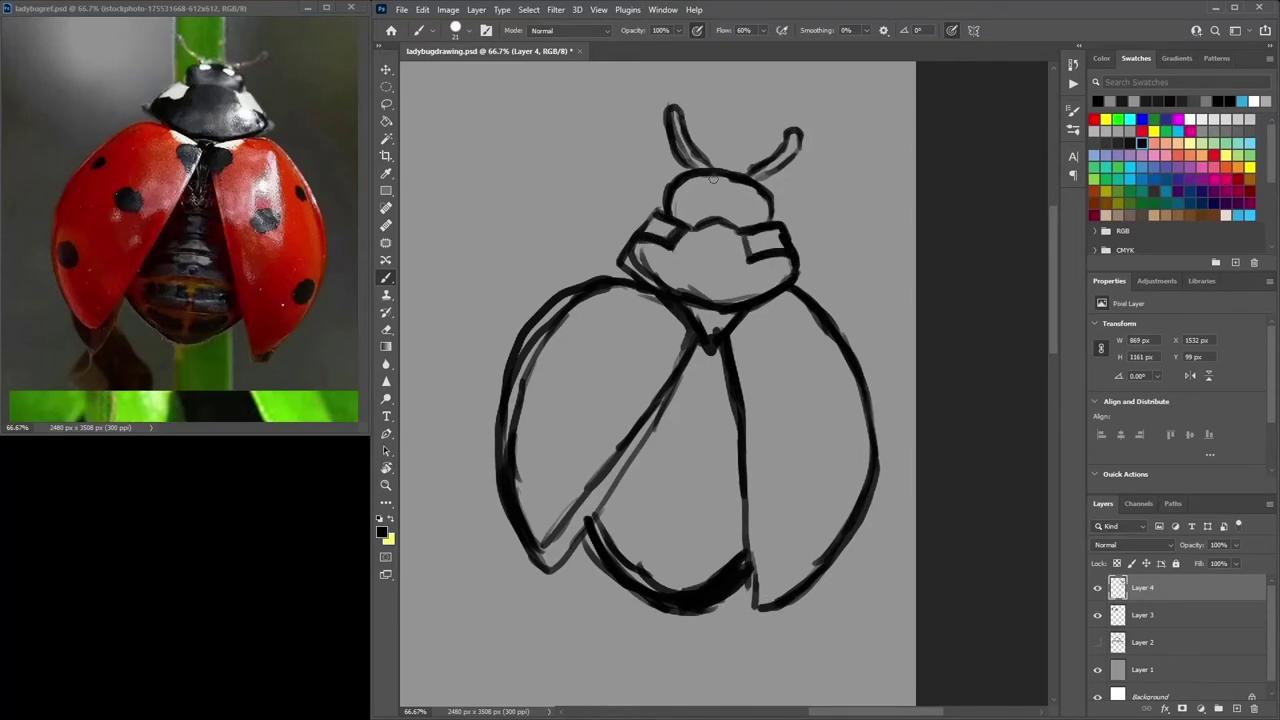
left_click_drag(692, 188, 718, 184)
left_click_drag(726, 190, 750, 192)
- Sketch three round spots on each wing case and the darker markings where the wing cases meet
left_click_drag(668, 328, 672, 352)
left_click_drag(610, 376, 614, 392)
left_click_drag(560, 328, 558, 344)
left_click_drag(546, 424, 548, 452)
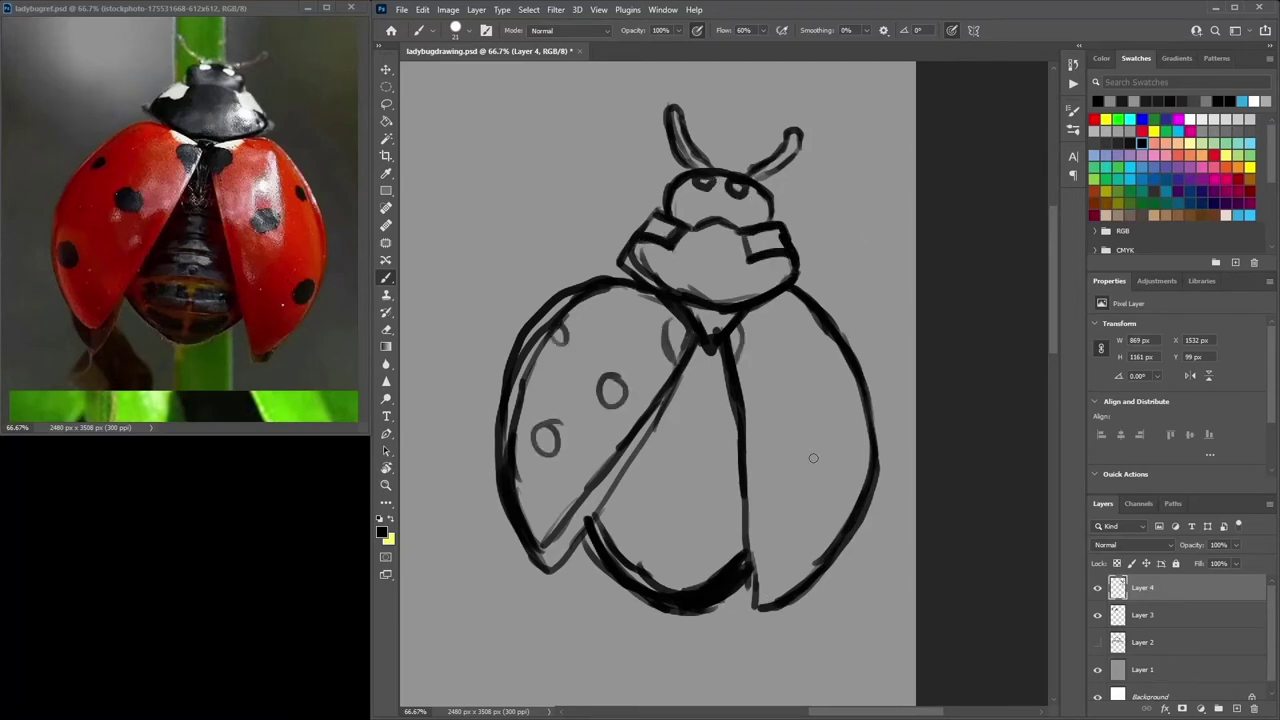
left_click_drag(790, 410, 792, 436)
left_click_drag(820, 500, 822, 526)
left_click_drag(818, 360, 818, 378)
left_click_drag(745, 350, 748, 372)
left_click_drag(662, 336, 676, 378)
mouse_move(740, 350)
left_mouse_down()
mouse_move(752, 382)
mouse_move(756, 352)
left_mouse_up()
left_click_drag(740, 310, 748, 354)
left_click_drag(664, 322, 676, 336)
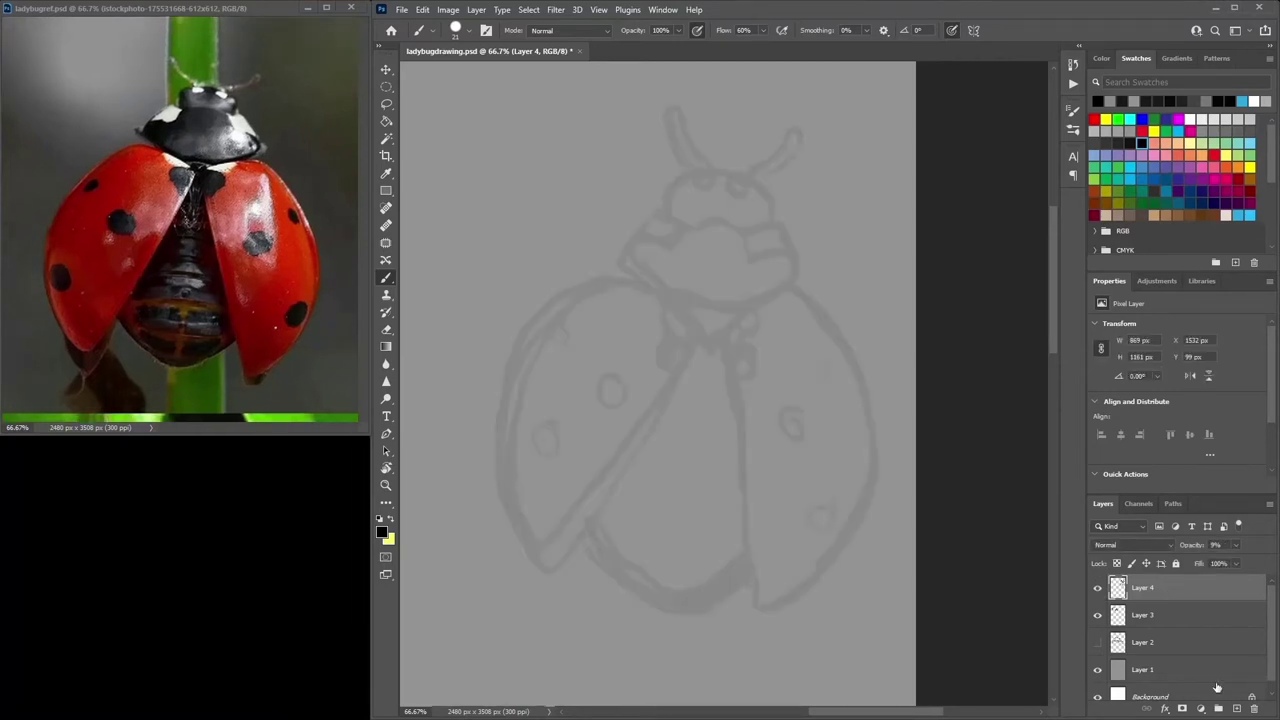
- Add a new layer above the faded sketch and ink the outline of the head and the upper pronotum
left_click(1236, 708)
mouse_move(750, 176)
left_mouse_down()
mouse_move(686, 168)
mouse_move(668, 182)
mouse_move(668, 210)
mouse_move(686, 214)
mouse_move(620, 245)
left_mouse_up()
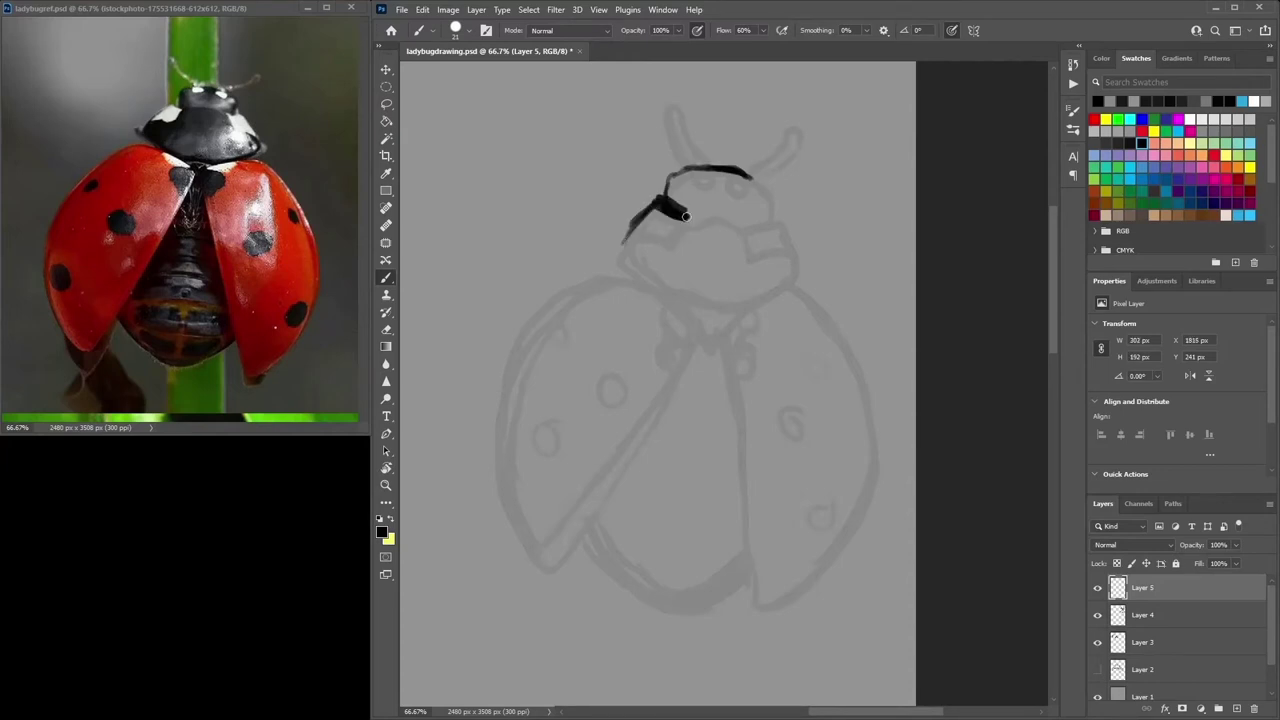
mouse_move(686, 216)
left_mouse_down()
mouse_move(780, 222)
mouse_move(700, 168)
left_mouse_up()
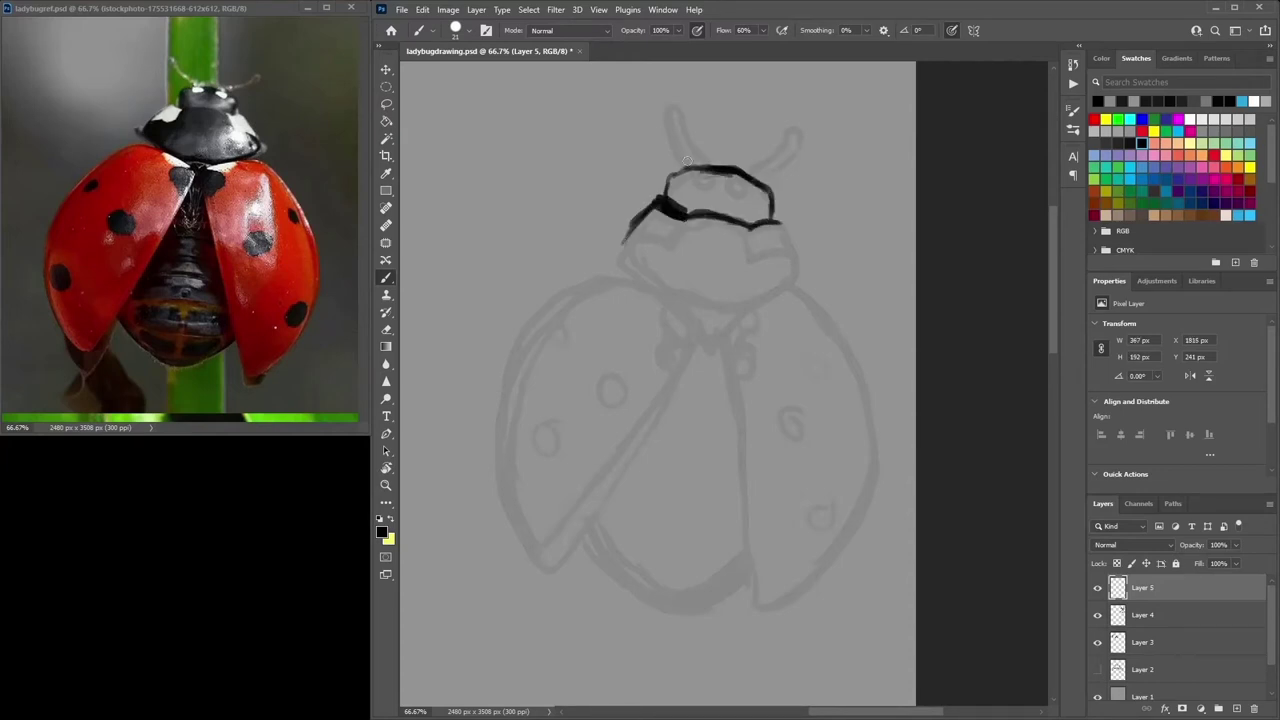
left_click_drag(641, 216, 620, 258)
- Finish inking the pronotum and outline both spread wing cases with cleaner lines
mouse_move(786, 227)
left_mouse_down()
mouse_move(804, 278)
mouse_move(715, 308)
mouse_move(625, 282)
mouse_move(636, 234)
mouse_move(618, 266)
mouse_move(531, 320)
mouse_move(496, 440)
mouse_move(520, 535)
mouse_move(572, 530)
mouse_move(628, 463)
left_mouse_up()
mouse_move(567, 532)
left_mouse_down()
mouse_move(672, 388)
mouse_move(697, 325)
mouse_move(689, 312)
mouse_move(798, 294)
mouse_move(822, 308)
mouse_move(866, 380)
mouse_move(880, 468)
mouse_move(770, 604)
mouse_move(707, 340)
left_mouse_up()
left_click_drag(725, 419, 758, 608)
left_click_drag(682, 367, 616, 484)
mouse_move(548, 570)
left_mouse_down()
mouse_move(602, 497)
mouse_move(511, 490)
left_mouse_up()
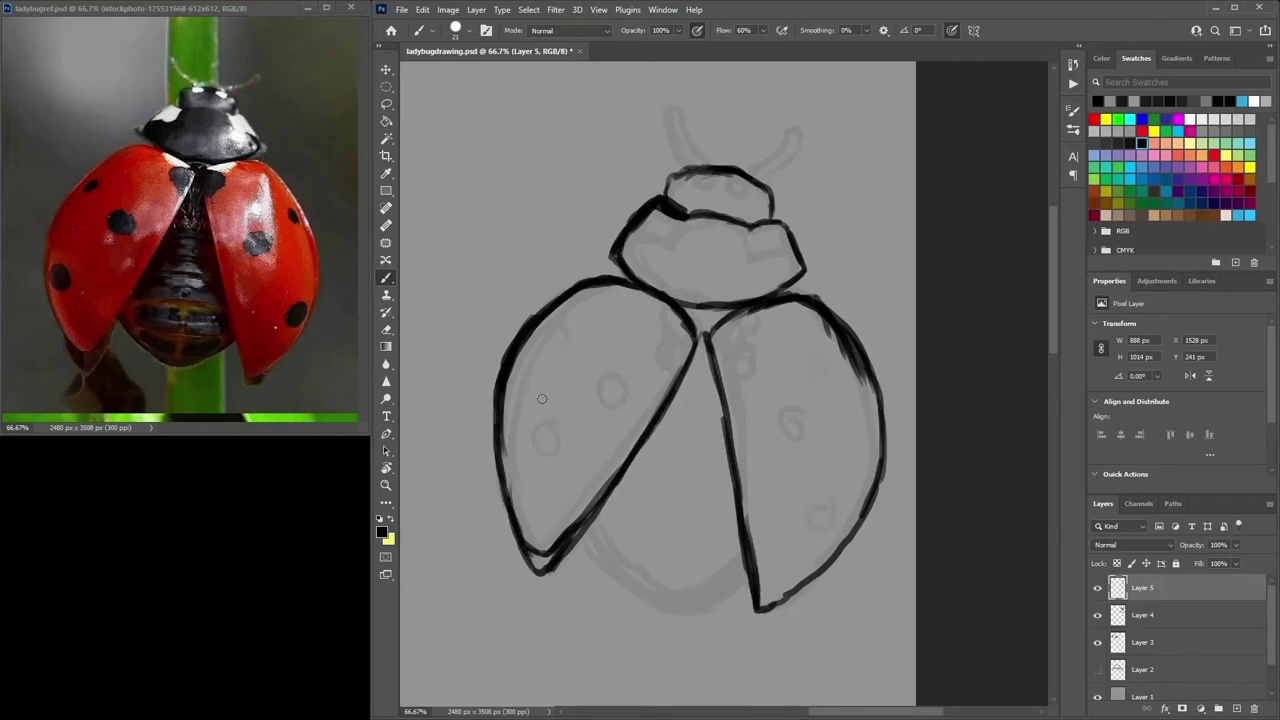
- Clean up the left wing case's tip and start inking the abdomen's curved lower outline from both sides
left_click(546, 534, "alt")
mouse_move(534, 548)
left_mouse_down()
mouse_move(566, 528)
mouse_move(618, 574)
left_mouse_up()
left_click(604, 499, "alt")
left_click(590, 530, "alt")
left_click_drag(588, 526, 644, 586)
left_click_drag(745, 570, 703, 608)
left_click_drag(744, 574, 718, 608)
left_click_drag(745, 549, 667, 614)
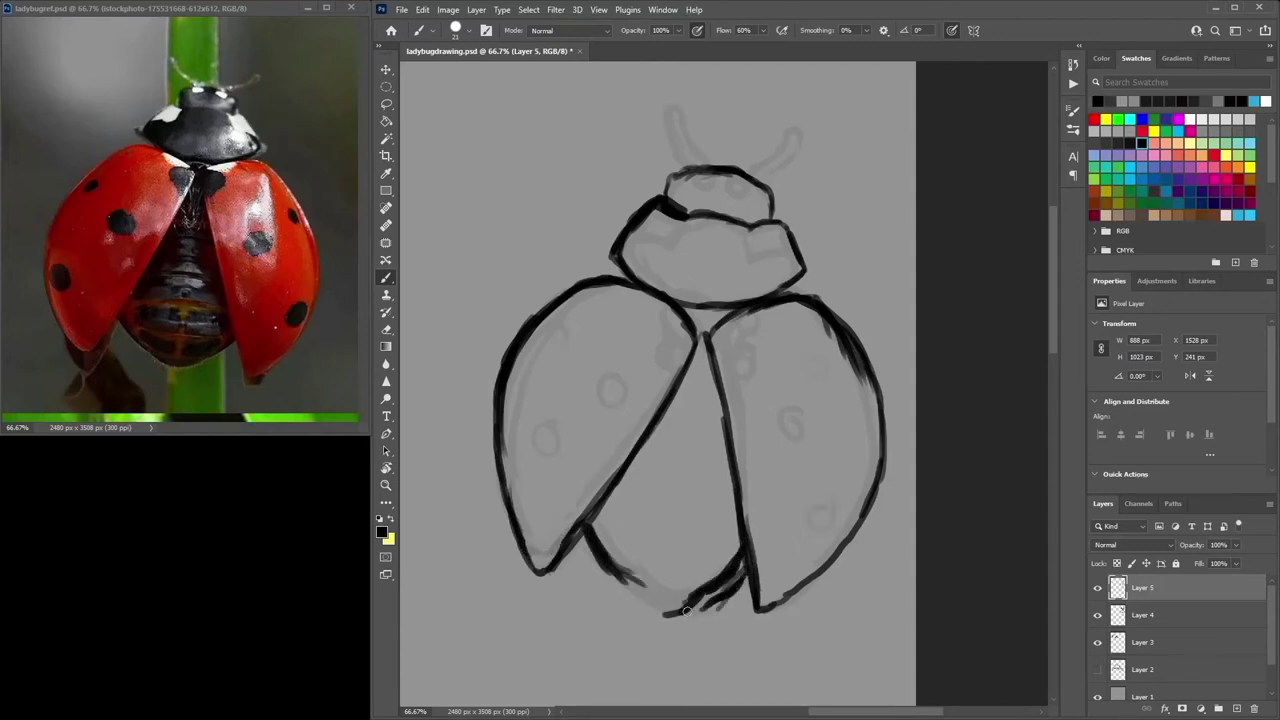
- Close the abdomen's lower outline and tidy its edges and the left wing case's inner line with sampled grey and black
left_click_drag(615, 568, 676, 613)
mouse_move(743, 561)
left_mouse_down()
mouse_move(693, 602)
mouse_move(721, 601)
mouse_move(721, 589)
mouse_move(684, 612)
mouse_move(632, 600)
left_mouse_up()
left_click(738, 592, "alt")
left_click(743, 558, "alt")
left_click(692, 572, "alt")
mouse_move(706, 586)
left_mouse_down()
mouse_move(679, 601)
mouse_move(622, 566)
left_mouse_up()
left_click_drag(629, 602, 635, 610)
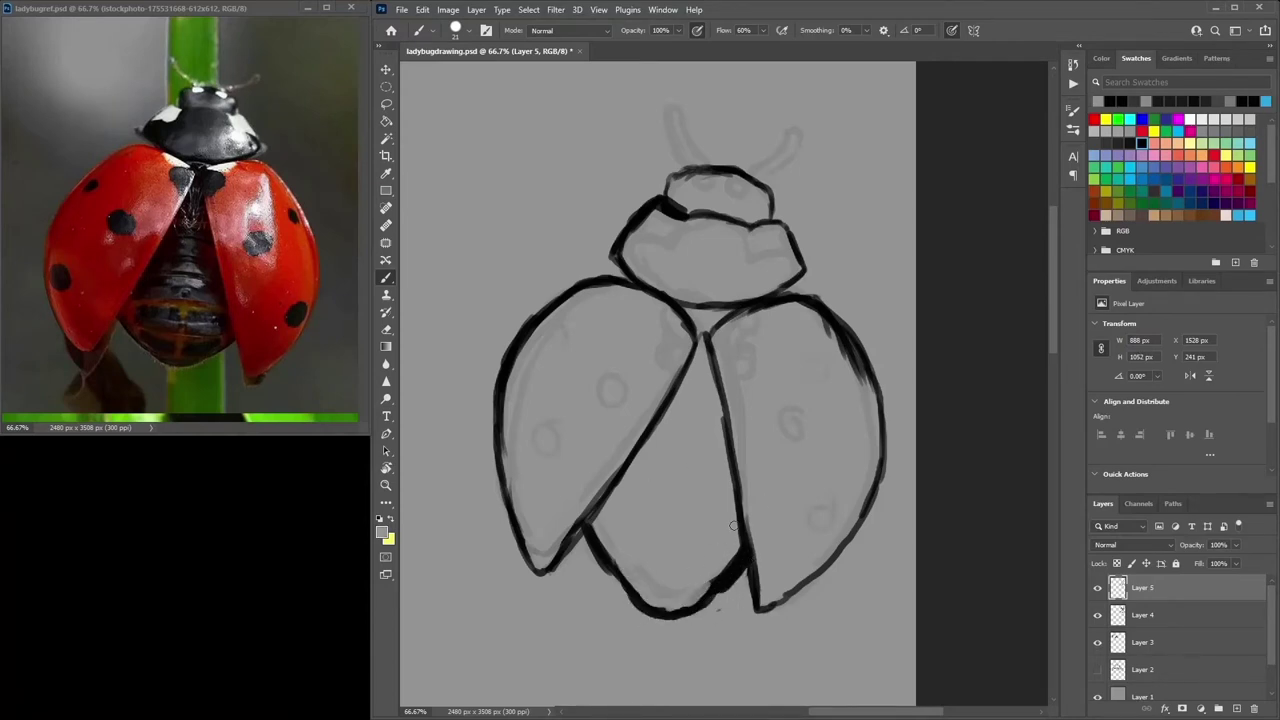
left_click(735, 570, "alt")
left_click_drag(592, 526, 614, 490)
mouse_move(692, 351)
left_mouse_down()
mouse_move(670, 347)
mouse_move(663, 380)
mouse_move(686, 358)
left_mouse_up()
- Ink the markings where the wing cases meet the pronotum, and draw both antennae
mouse_move(662, 304)
left_mouse_down()
mouse_move(683, 334)
mouse_move(716, 338)
left_mouse_up()
mouse_move(716, 338)
left_mouse_down()
mouse_move(738, 364)
mouse_move(722, 382)
left_mouse_up()
mouse_move(748, 172)
left_mouse_down()
mouse_move(791, 139)
mouse_move(756, 178)
mouse_move(672, 124)
left_mouse_up()
mouse_move(673, 136)
left_mouse_down()
mouse_move(702, 190)
mouse_move(688, 186)
mouse_move(752, 192)
mouse_move(692, 184)
mouse_move(714, 180)
mouse_move(741, 223)
mouse_move(706, 212)
left_mouse_up()
- Ink the two marks on the head and the corner patches on both sides of the pronotum
left_click(713, 187, "alt")
left_click(718, 212, "alt")
left_click(690, 201, "alt")
mouse_move(684, 208)
left_mouse_down()
mouse_move(671, 190)
mouse_move(641, 236)
left_mouse_up()
left_click(682, 300, "alt")
mouse_move(749, 229)
left_mouse_down()
mouse_move(790, 258)
mouse_move(767, 248)
left_mouse_up()
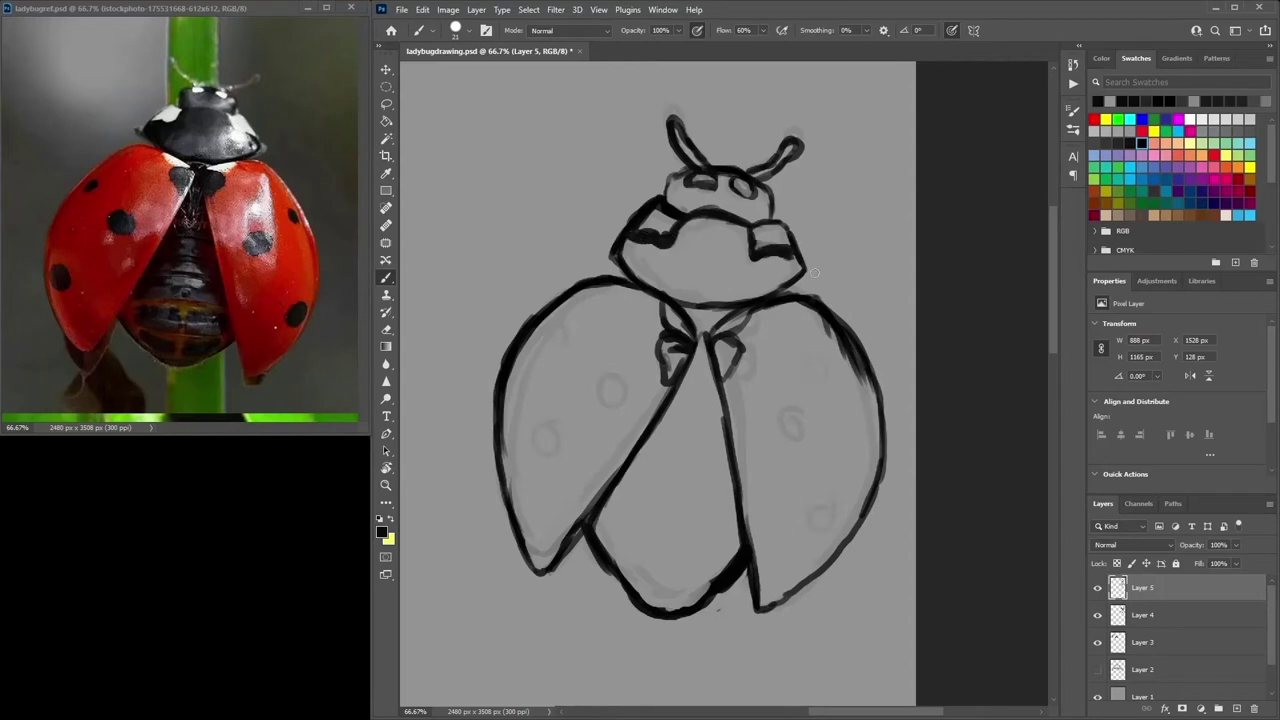
- Hide the faded sketch on Layer 4 and ink three irregular spots on each wing case
mouse_move(807, 410)
left_mouse_down()
mouse_move(785, 413)
mouse_move(795, 408)
left_mouse_up()
mouse_move(850, 377)
left_mouse_down()
mouse_move(839, 392)
mouse_move(847, 378)
left_mouse_up()
left_click(1097, 615)
mouse_move(828, 511)
left_mouse_down()
mouse_move(837, 519)
mouse_move(826, 502)
left_mouse_up()
mouse_move(600, 388)
left_mouse_down()
mouse_move(596, 404)
mouse_move(612, 398)
left_mouse_up()
mouse_move(556, 344)
left_mouse_down()
mouse_move(544, 350)
mouse_move(560, 346)
left_mouse_up()
mouse_move(528, 448)
left_mouse_down()
mouse_move(518, 452)
mouse_move(540, 452)
left_mouse_up()
- Draw curved segment lines across the abdomen, from between the wing cases down to its lower end
left_click_drag(722, 424, 652, 422)
left_click_drag(734, 464, 634, 455)
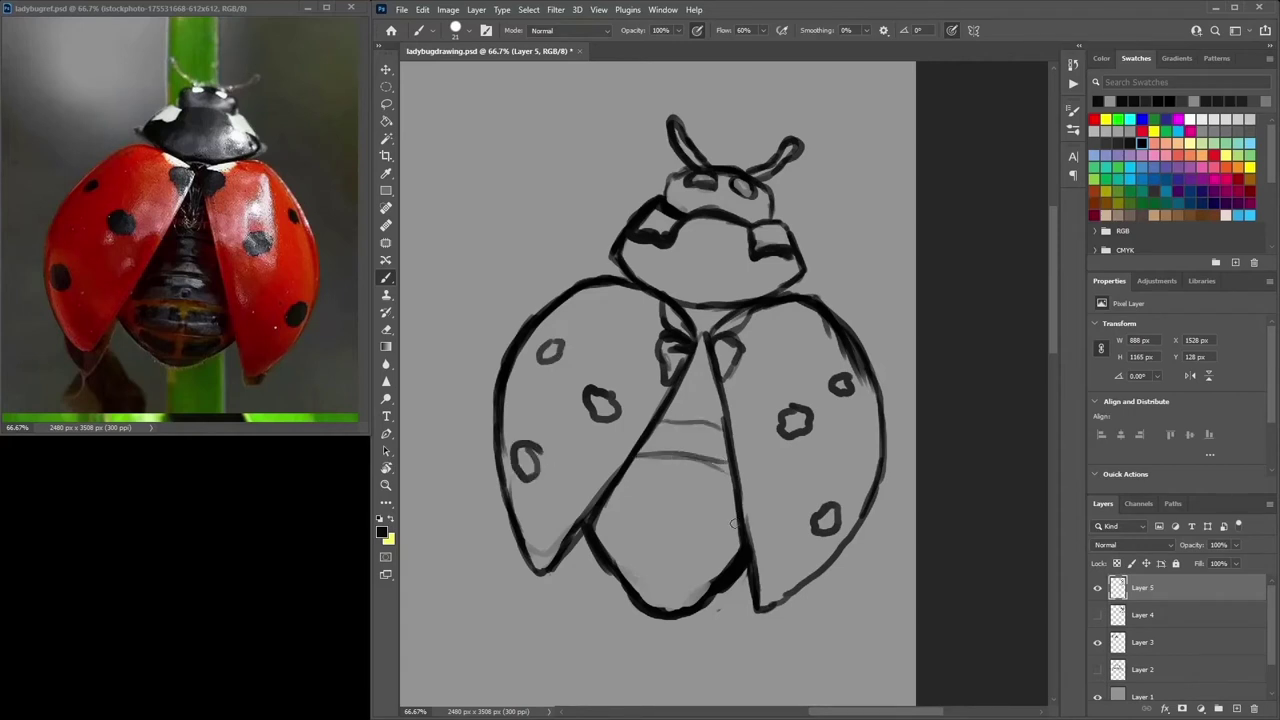
left_click_drag(738, 520, 596, 510)
mouse_move(704, 566)
left_mouse_down()
mouse_move(627, 560)
mouse_move(640, 592)
mouse_move(612, 560)
left_mouse_up()
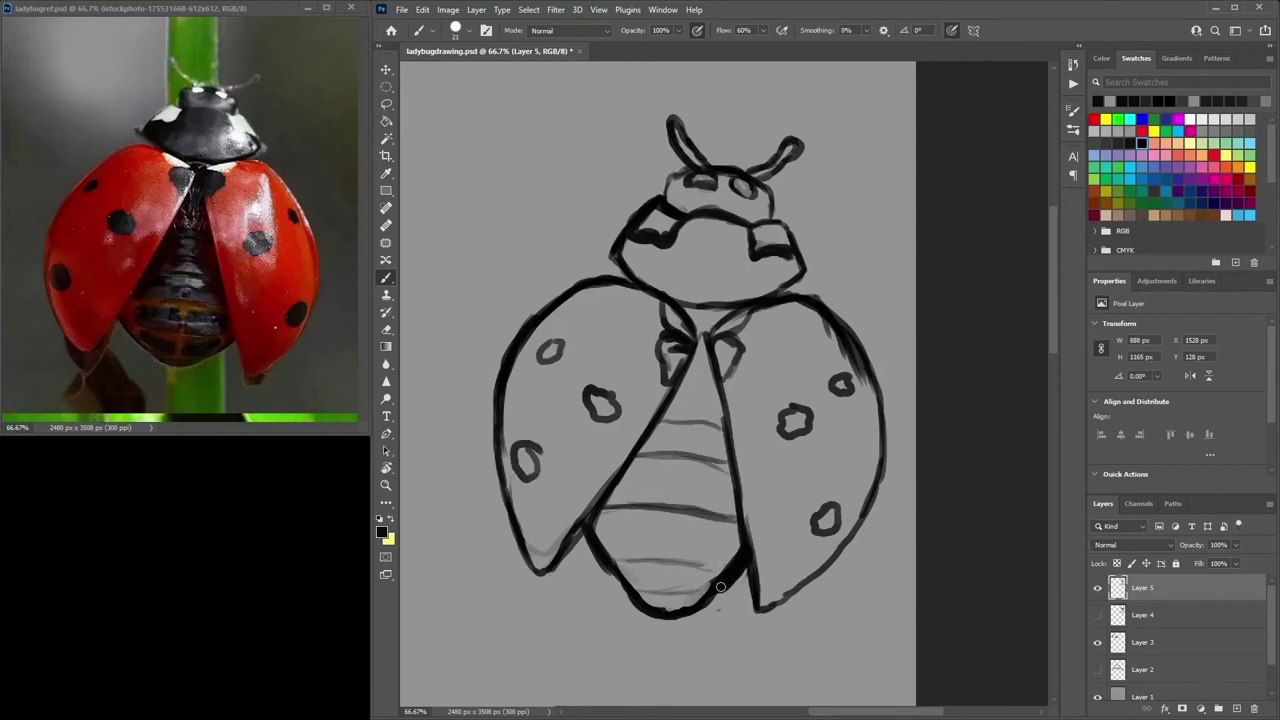
left_click_drag(700, 606, 614, 590)
- Rework the abdomen's lower left edge with colours sampled from the drawing
mouse_move(584, 536)
left_mouse_down()
mouse_move(632, 592)
mouse_move(627, 565)
mouse_move(660, 594)
left_mouse_up()
left_click(621, 552, "alt")
left_click(600, 562, "alt")
- Re-ink the right wing case's lower tip and outer edge, and clean the abdomen's edge beside it
left_click(765, 560, "alt")
mouse_move(726, 568)
left_mouse_down()
mouse_move(738, 557)
mouse_move(748, 568)
mouse_move(758, 614)
mouse_move(870, 514)
mouse_move(780, 610)
left_mouse_up()
left_click(752, 596, "alt")
left_click(751, 582, "alt")
left_click(788, 585, "alt")
left_click_drag(767, 606, 845, 538)
left_click(745, 565, "alt")
left_click_drag(743, 568, 718, 587)
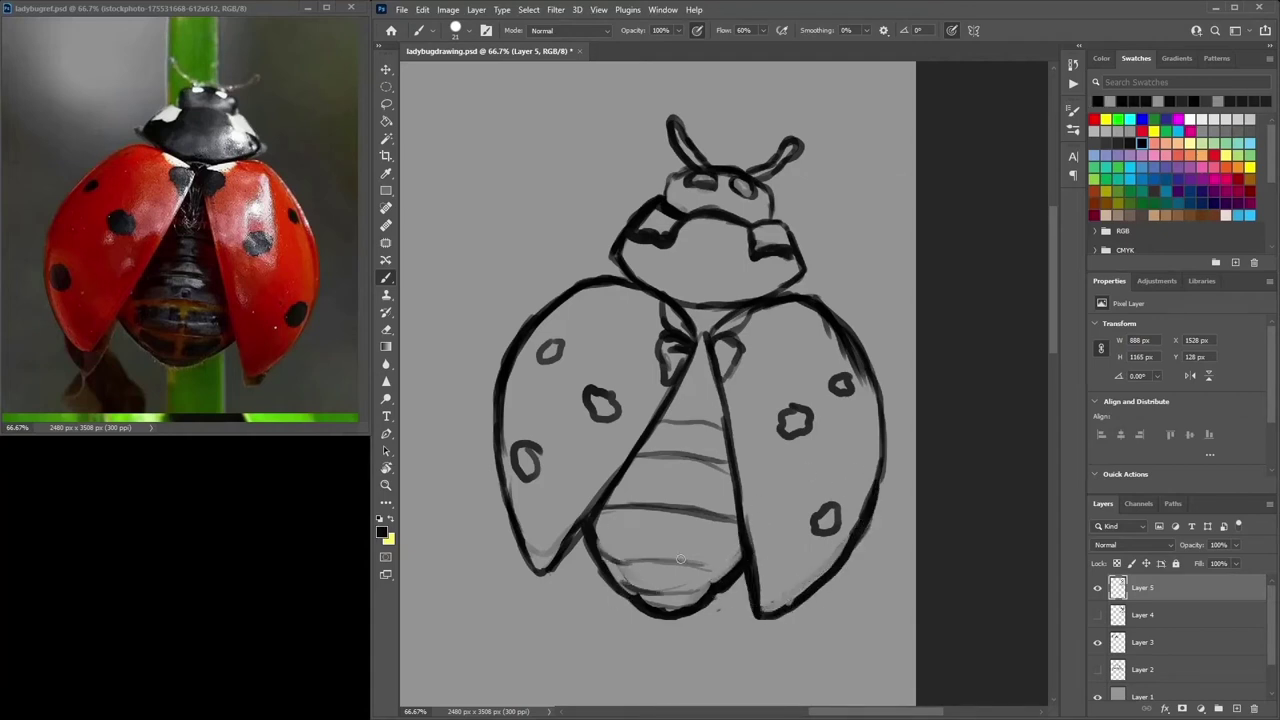
- Thicken the abdomen's lower left outline in black and trim its inner edge
left_click_drag(630, 602, 598, 571)
left_click(596, 540, "alt")
mouse_move(584, 538)
left_mouse_down()
mouse_move(640, 612)
mouse_move(672, 620)
left_mouse_up()
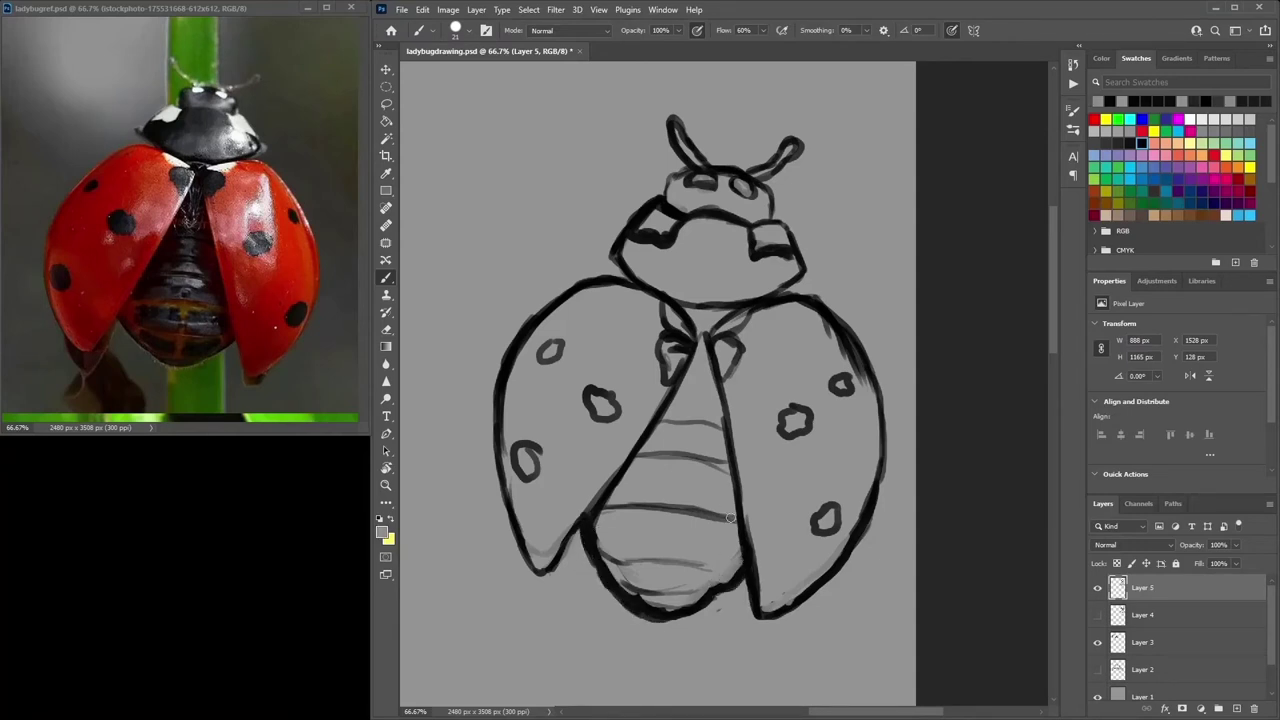
- Extend the right wing case's tip downward with a thick black line and trim its edges with sampled grey
mouse_move(746, 558)
left_mouse_down()
mouse_move(756, 614)
mouse_move(806, 604)
mouse_move(839, 572)
mouse_move(768, 628)
left_mouse_up()
left_click(766, 600, "alt")
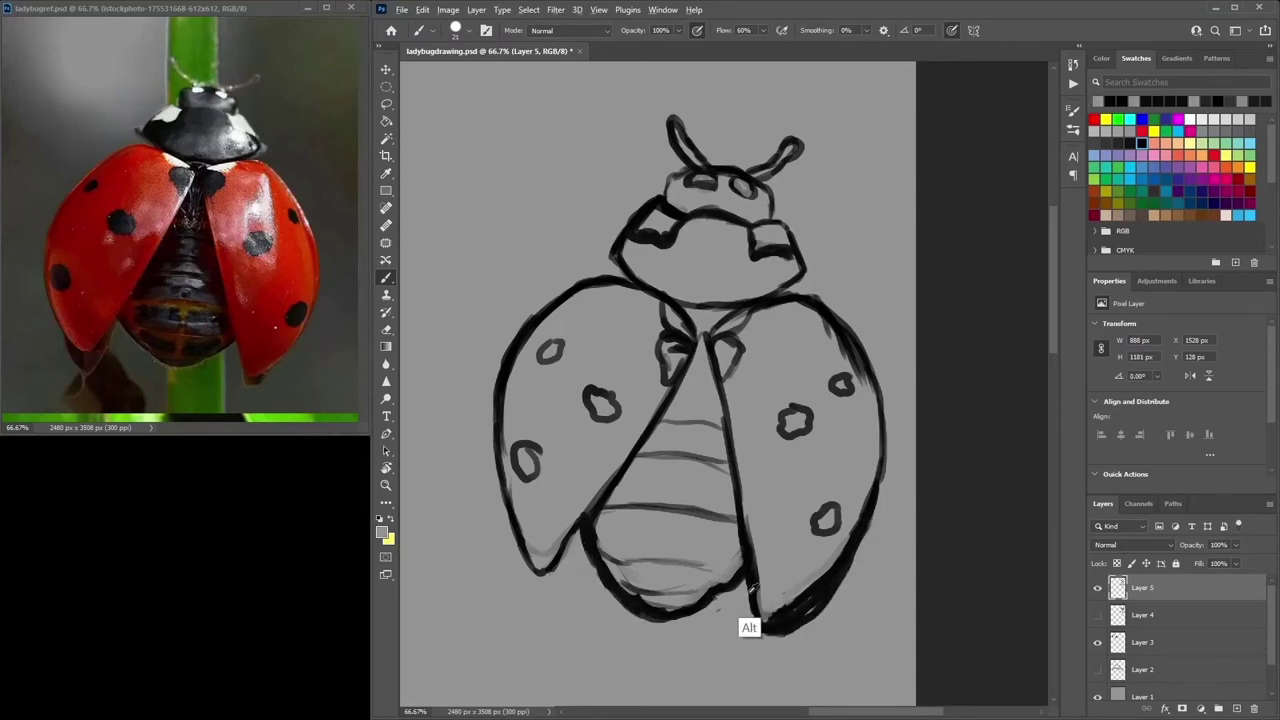
mouse_move(838, 588)
left_mouse_down()
mouse_move(748, 635)
mouse_move(884, 500)
left_mouse_up()
left_click(814, 598, "alt")
mouse_move(758, 624)
left_mouse_down()
mouse_move(816, 602)
mouse_move(838, 576)
left_mouse_up()
left_click(868, 588, "alt")
left_click_drag(780, 630, 889, 516)
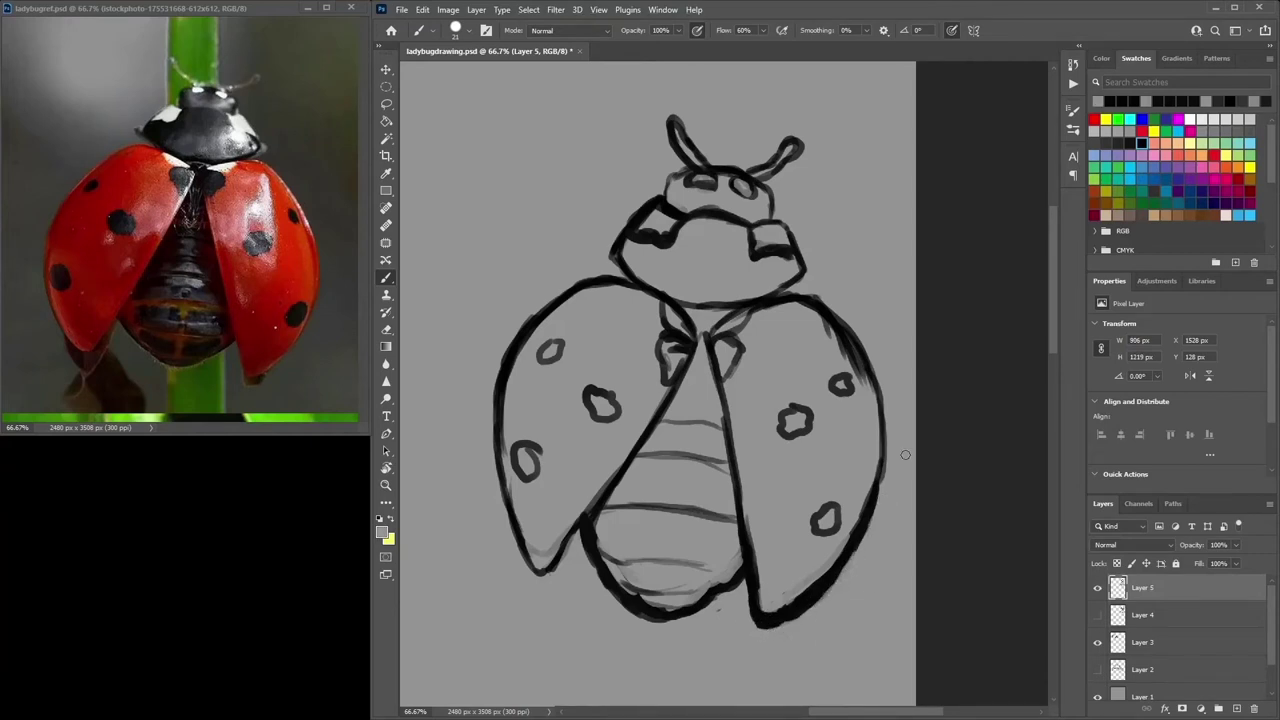
- Redraw the left wing case's outline and clean up its edges with sampled colours
key("ctrl+minus")
mouse_move(598, 514)
left_mouse_down()
mouse_move(620, 482)
mouse_move(571, 518)
mouse_move(576, 345)
left_mouse_up()
left_click(630, 474, "alt")
left_click_drag(548, 398, 577, 520)
mouse_move(636, 305)
left_mouse_down()
mouse_move(553, 387)
mouse_move(578, 515)
left_mouse_up()
left_click(568, 395, "alt")
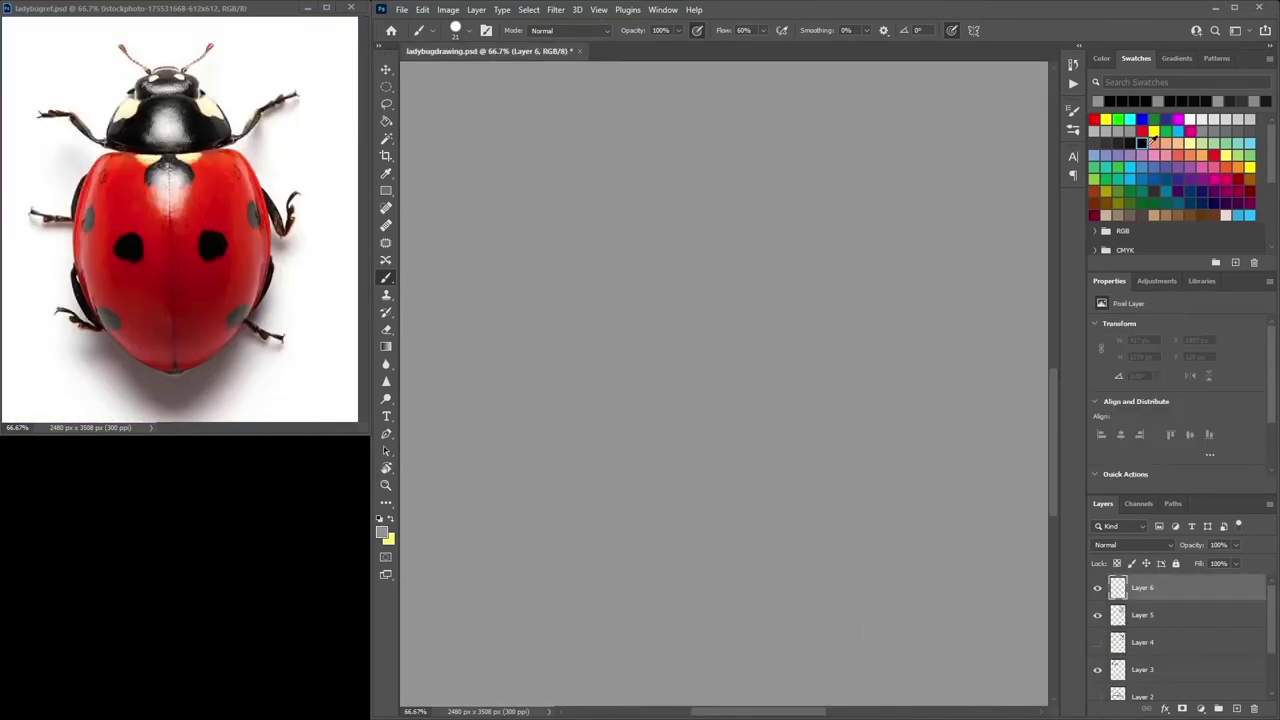
- On the new Layer 6, draw the domed pronotum and small head of the top-view ladybug in black
mouse_move(556, 212)
left_mouse_down()
mouse_move(625, 160)
mouse_move(703, 232)
left_mouse_up()
mouse_move(580, 266)
left_mouse_down()
mouse_move(653, 260)
mouse_move(574, 265)
left_mouse_up()
mouse_move(706, 236)
left_mouse_down()
mouse_move(540, 240)
mouse_move(578, 184)
mouse_move(618, 158)
mouse_move(640, 183)
mouse_move(637, 152)
mouse_move(608, 152)
mouse_move(643, 145)
mouse_move(596, 160)
mouse_move(710, 236)
left_mouse_up()
left_click(634, 163, "alt")
left_click(632, 139, "alt")
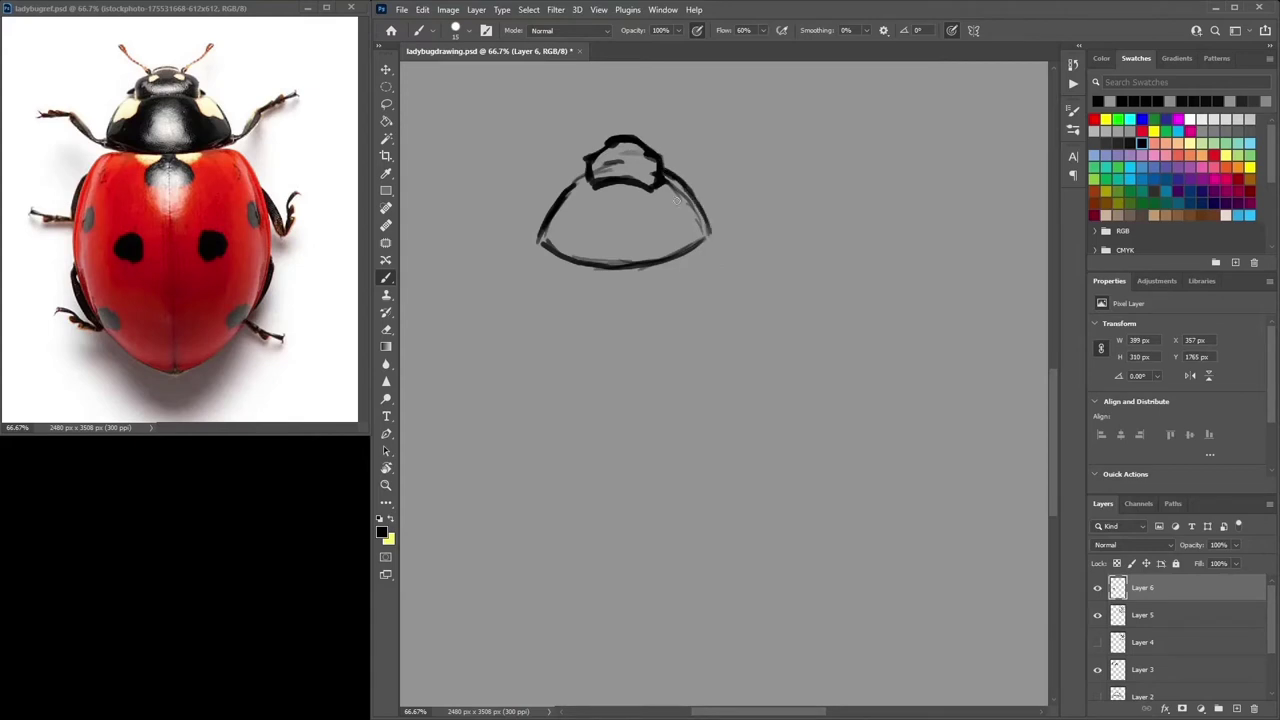
- Thicken the pronotum's left edge and draw two antennae with rounded tips on the head
left_click_drag(584, 171, 538, 234)
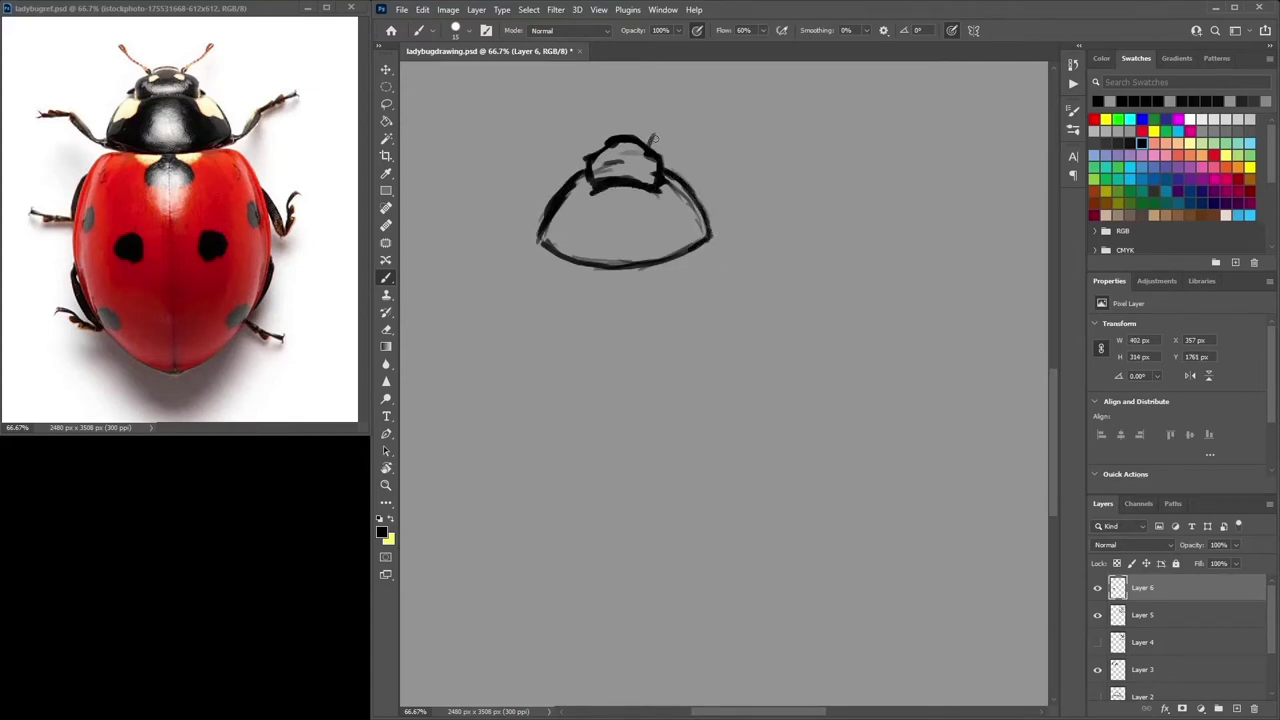
left_click_drag(662, 131, 690, 106)
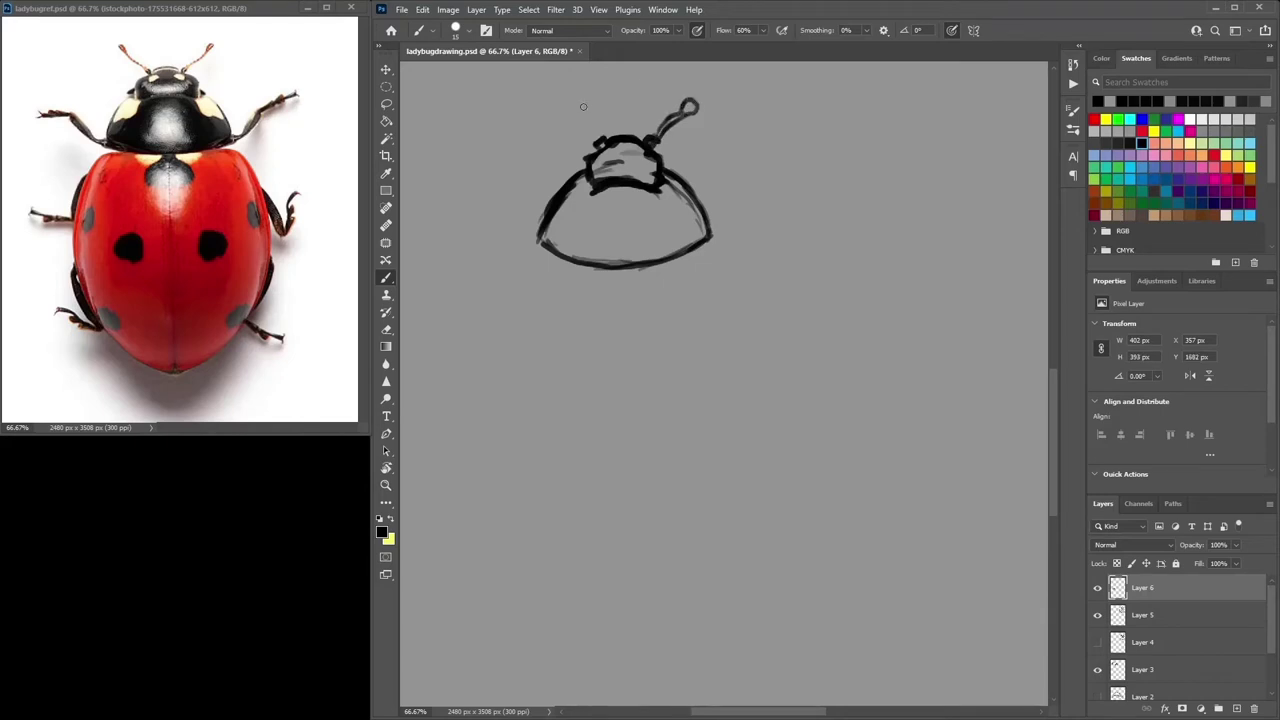
left_click_drag(583, 100, 601, 132)
- Outline the closed shell below the pronotum, tapering to a point, and thicken its lower right edge
mouse_move(575, 265)
left_mouse_down()
mouse_move(514, 332)
mouse_move(578, 486)
left_mouse_up()
mouse_move(690, 250)
left_mouse_down()
mouse_move(728, 272)
mouse_move(712, 425)
left_mouse_up()
left_click_drag(739, 345, 685, 478)
left_click_drag(702, 450, 617, 511)
left_click_drag(564, 474, 632, 514)
left_click_drag(625, 514, 708, 458)
left_click_drag(736, 397, 727, 426)
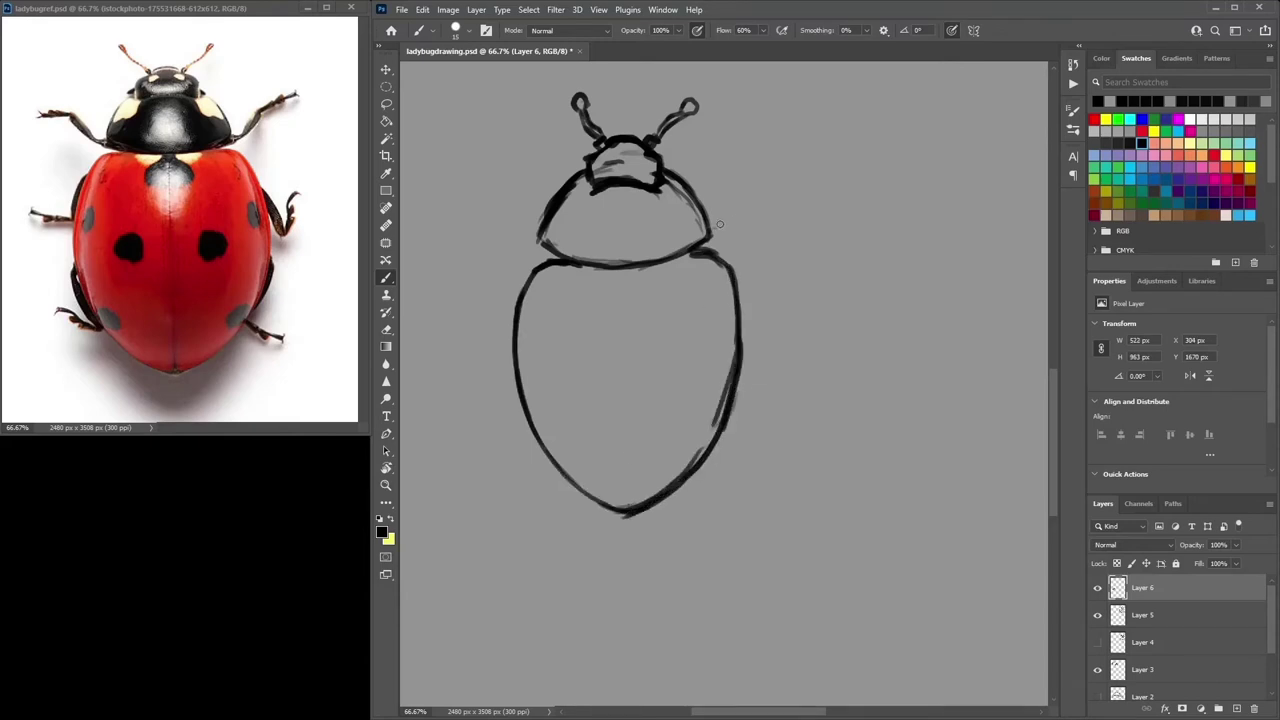
- Draw the segmented front legs beside the pronotum and the middle legs on both sides of the shell
mouse_move(729, 229)
left_mouse_down()
mouse_move(755, 195)
mouse_move(746, 231)
mouse_move(818, 168)
left_mouse_up()
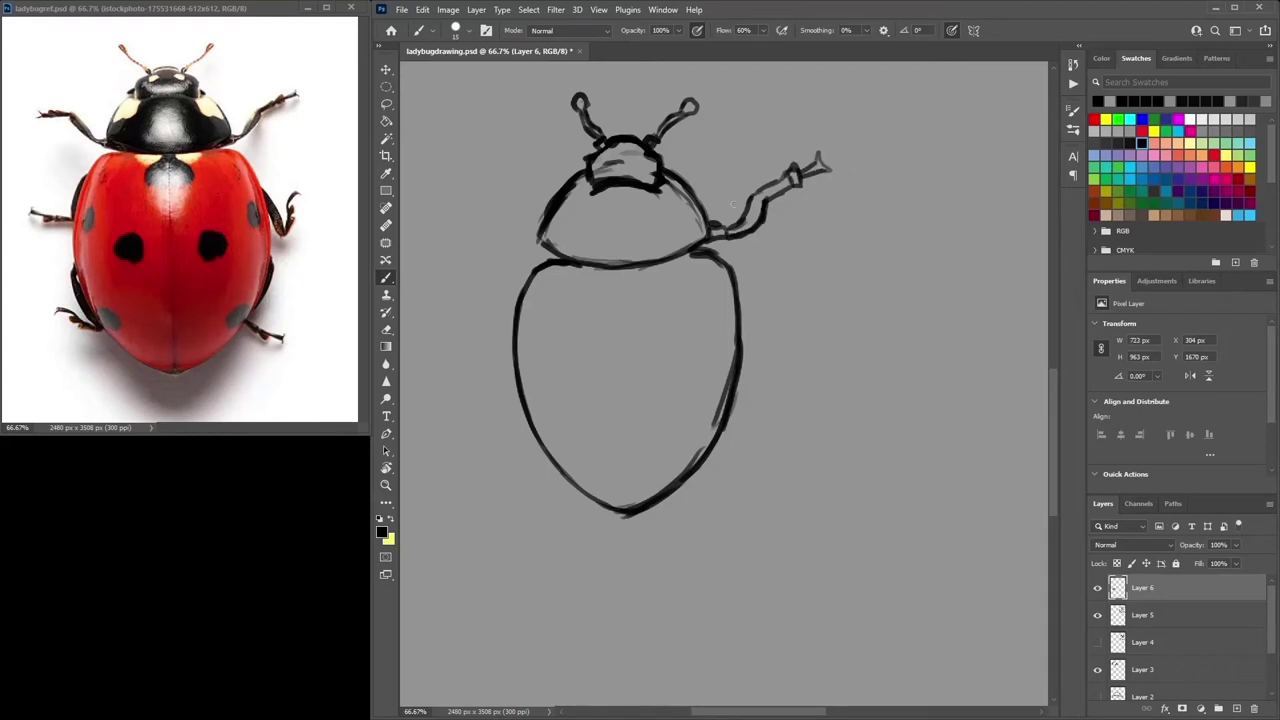
left_click_drag(544, 236, 450, 162)
left_click_drag(731, 147, 771, 141)
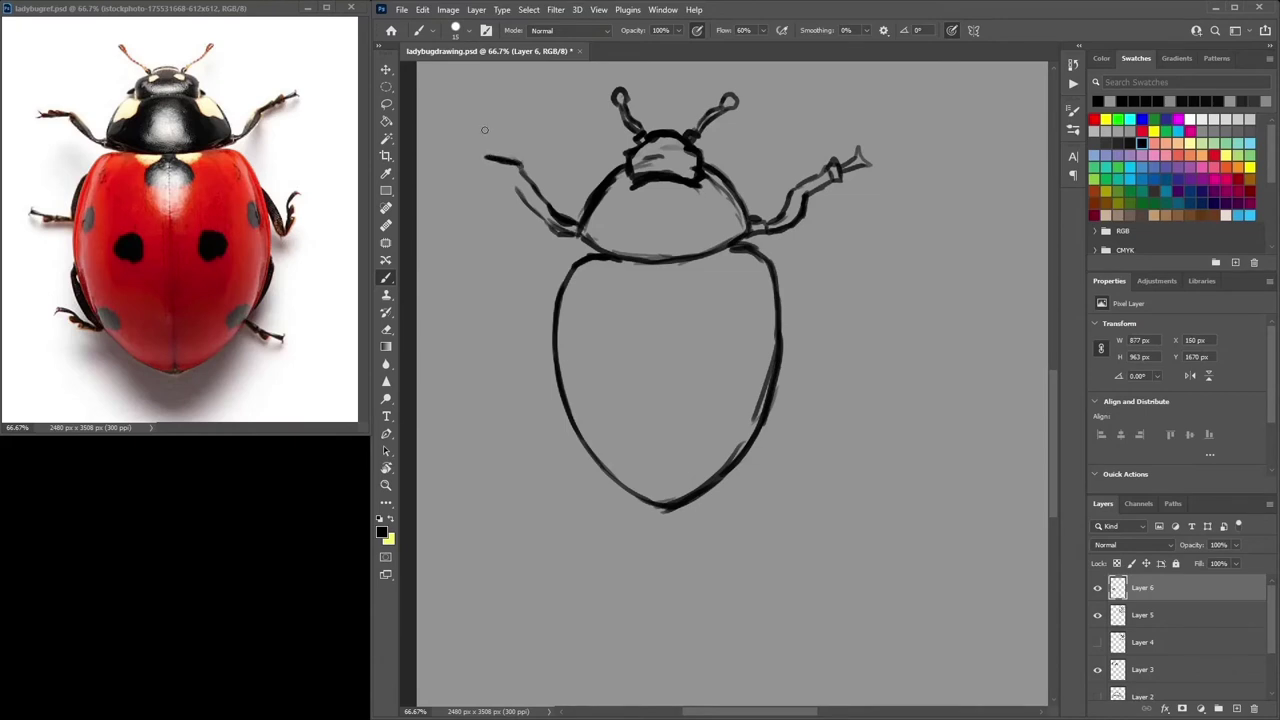
left_click_drag(466, 157, 499, 163)
mouse_move(779, 304)
left_mouse_down()
mouse_move(800, 354)
mouse_move(789, 365)
mouse_move(804, 365)
mouse_move(812, 321)
mouse_move(832, 313)
mouse_move(828, 361)
mouse_move(803, 385)
left_mouse_up()
mouse_move(565, 278)
left_mouse_down()
mouse_move(552, 347)
mouse_move(498, 337)
mouse_move(492, 356)
mouse_move(538, 366)
mouse_move(542, 333)
left_mouse_up()
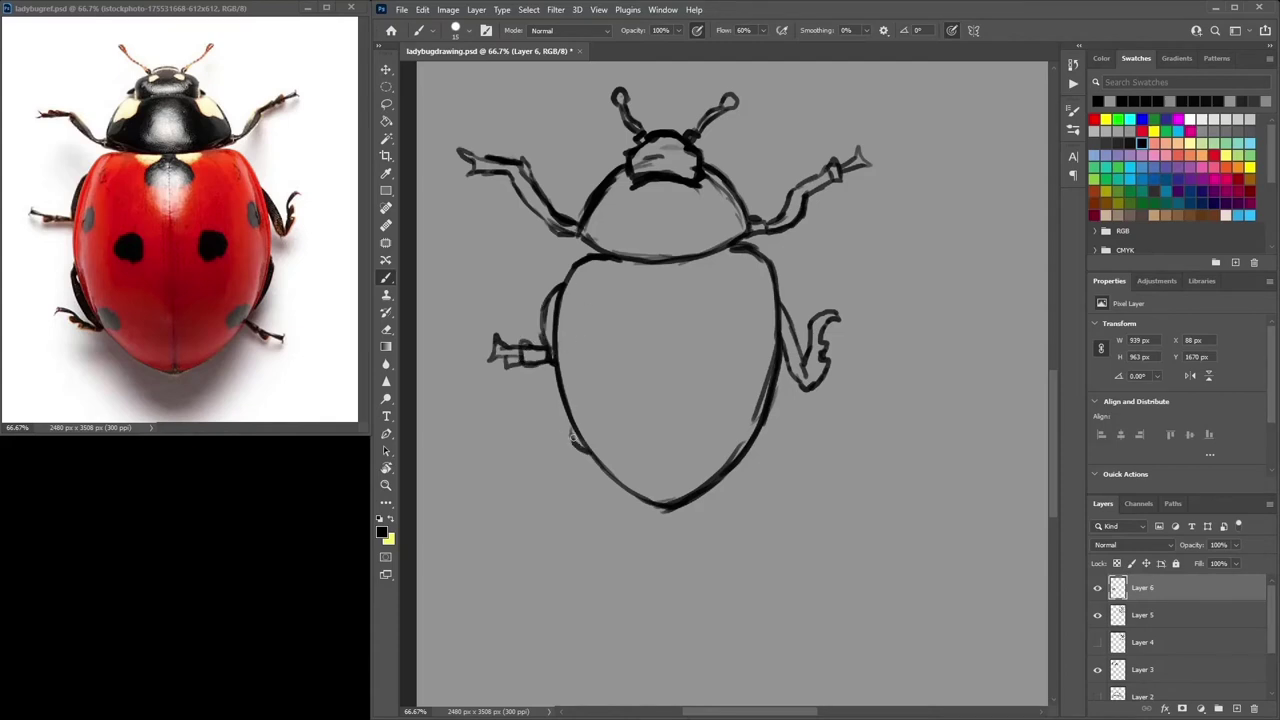
- Draw the hind legs on both sides of the top-view shell, plus the wing seam and rounded marking at its front
mouse_move(572, 436)
left_mouse_down()
mouse_move(566, 460)
mouse_move(624, 496)
mouse_move(580, 508)
mouse_move(535, 484)
mouse_move(606, 494)
left_mouse_up()
mouse_move(774, 411)
left_mouse_down()
mouse_move(755, 461)
mouse_move(731, 472)
mouse_move(749, 496)
mouse_move(799, 497)
mouse_move(770, 509)
mouse_move(728, 479)
left_mouse_up()
mouse_move(667, 264)
left_mouse_down()
mouse_move(667, 493)
mouse_move(667, 274)
left_mouse_up()
mouse_move(667, 276)
left_mouse_down()
mouse_move(687, 301)
mouse_move(643, 293)
left_mouse_up()
left_click_drag(653, 265, 643, 294)
mouse_move(700, 264)
left_mouse_down()
mouse_move(690, 280)
mouse_move(643, 288)
left_mouse_up()
- Outline six spots on the top-view shell, three on each side of the wing seam
mouse_move(704, 364)
left_mouse_down()
mouse_move(714, 397)
mouse_move(700, 393)
left_mouse_up()
left_click_drag(705, 365, 702, 401)
mouse_move(612, 364)
left_mouse_down()
mouse_move(634, 394)
mouse_move(604, 384)
left_mouse_up()
mouse_move(572, 316)
left_mouse_down()
mouse_move(566, 342)
mouse_move(606, 394)
left_mouse_up()
left_click_drag(754, 312, 762, 314)
left_click_drag(712, 438, 724, 464)
left_click_drag(594, 436, 603, 438)
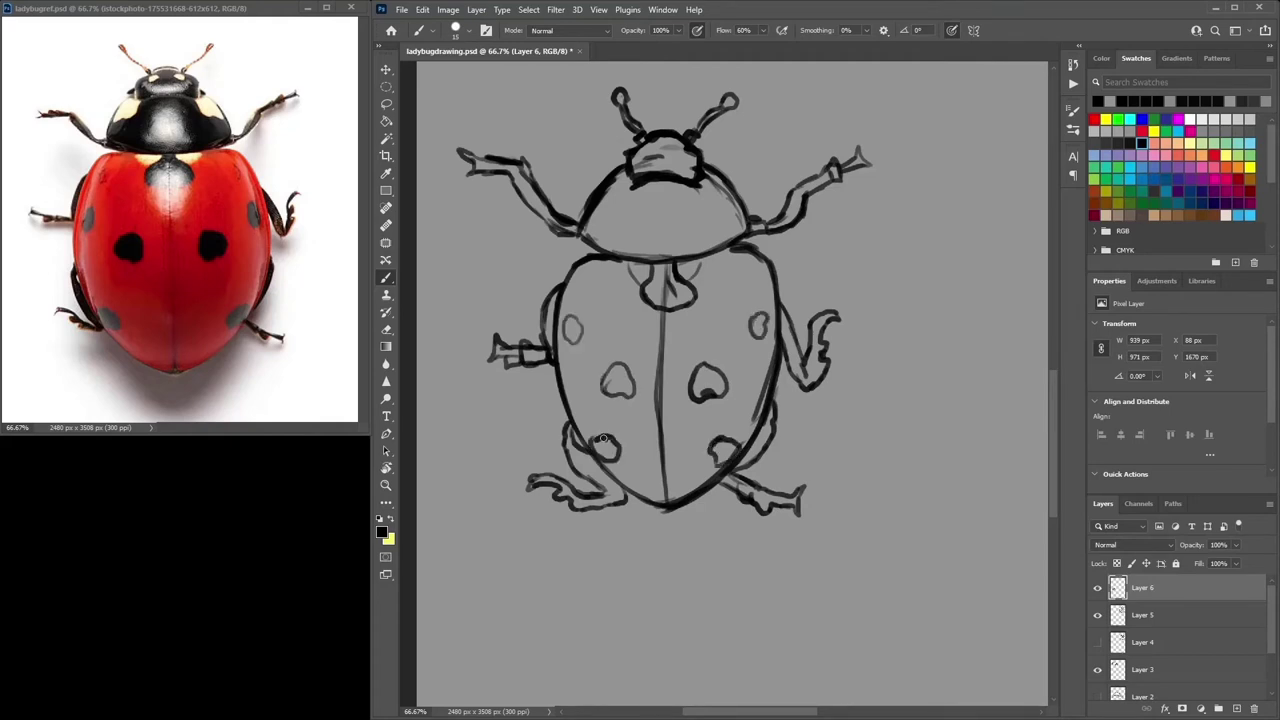
- Thicken the right edge of the top-view shell and draw the jagged patches on both sides of the pronotum
mouse_move(748, 254)
left_mouse_down()
mouse_move(776, 302)
mouse_move(760, 418)
left_mouse_up()
left_click_drag(784, 288, 770, 370)
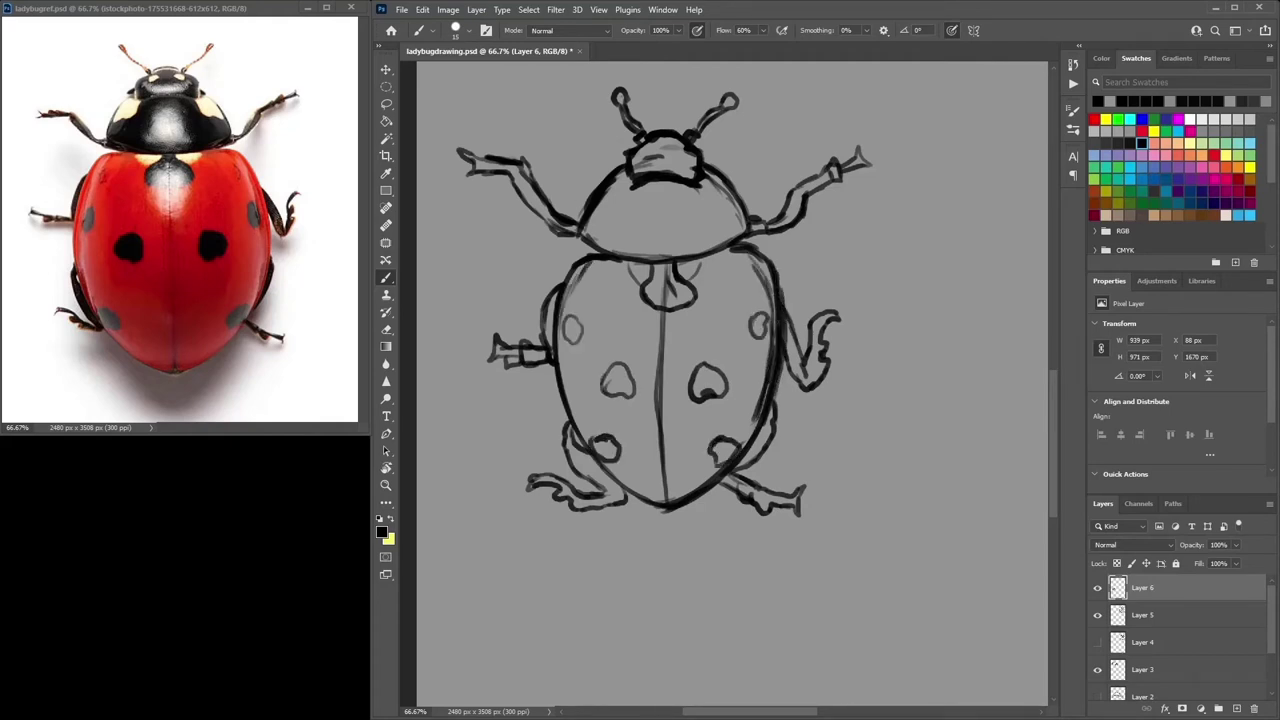
left_click_drag(776, 314, 764, 406)
left_click_drag(711, 201, 726, 184)
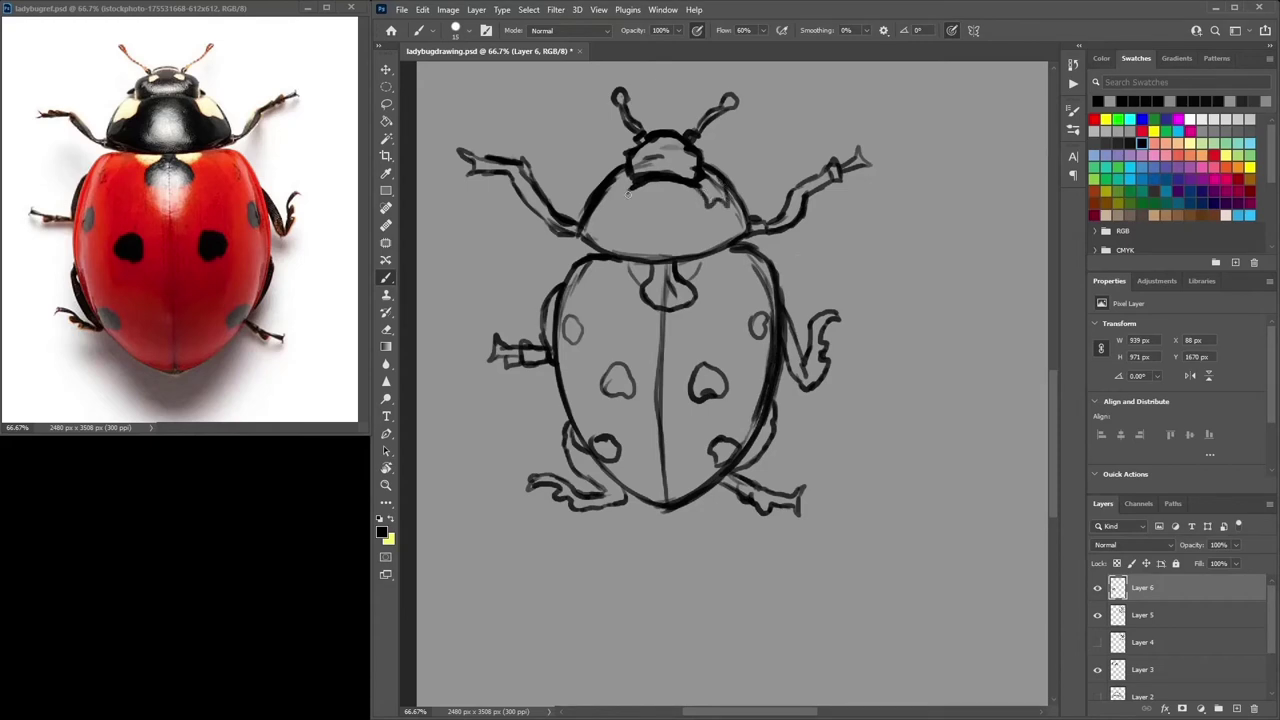
left_click_drag(628, 190, 604, 206)
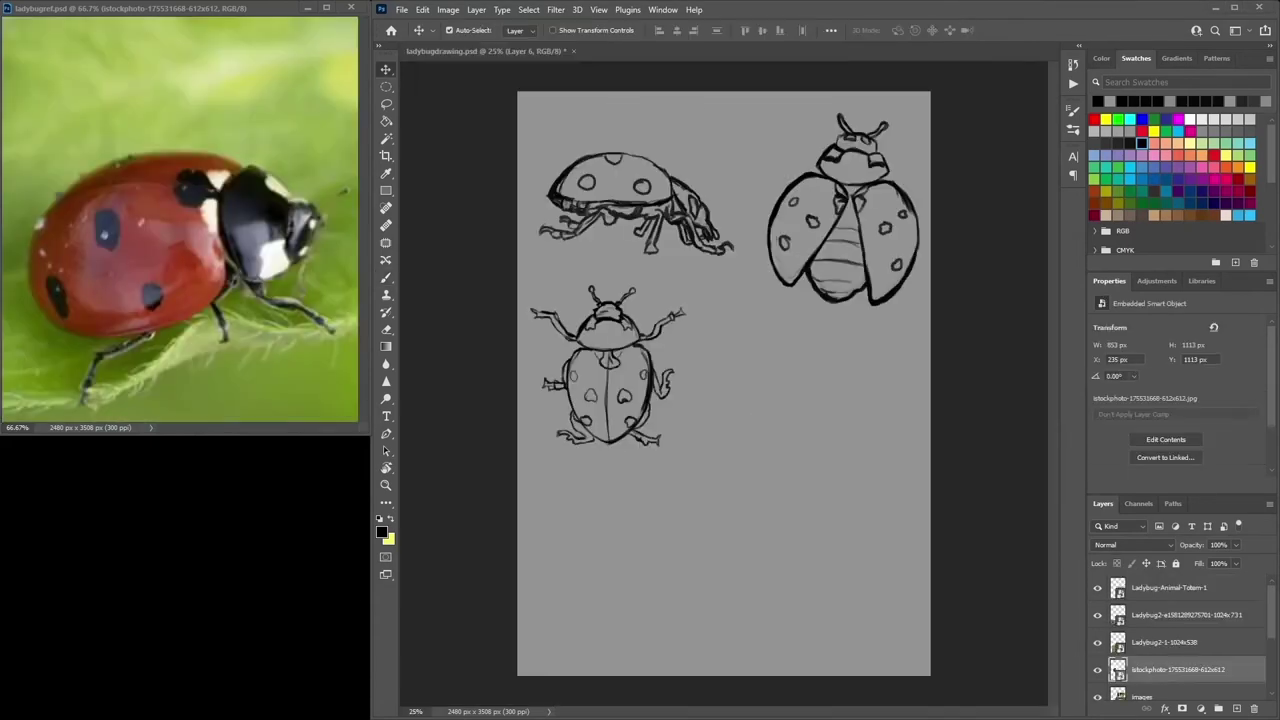
- On a new layer above Layer 6, sketch the curved back of an angled side-view ladybug's shell and shift it left
key("alt+bracketleft")
key("alt+bracketleft")
key("alt+bracketleft")
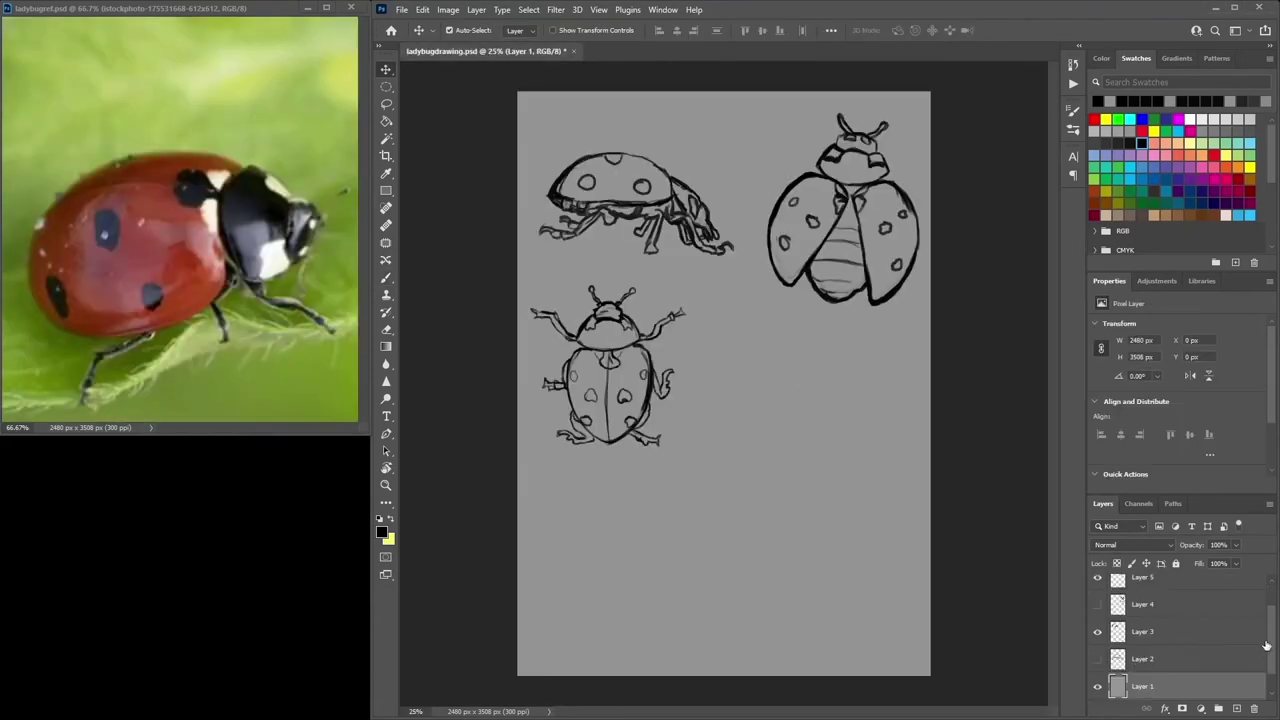
left_click_drag(1271, 637, 1271, 604)
left_click(1152, 588)
left_click(1097, 615)
left_click(1097, 615)
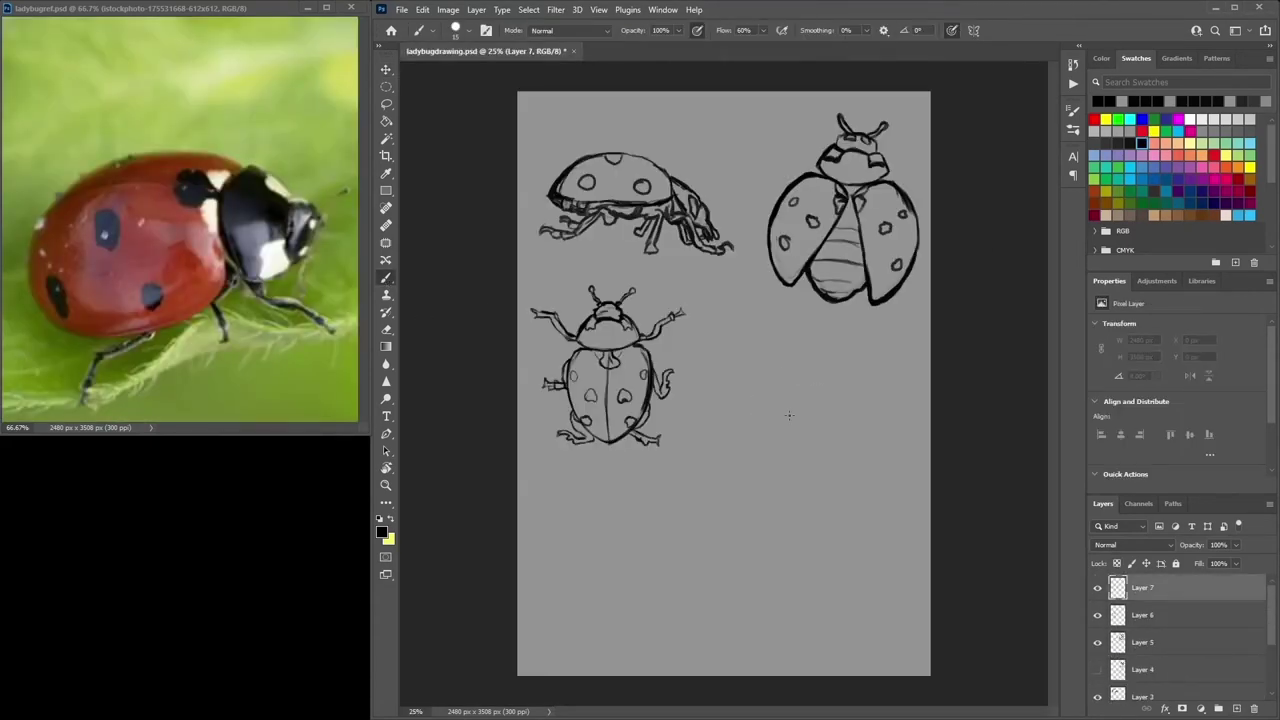
mouse_move(802, 423)
left_mouse_down()
mouse_move(751, 463)
mouse_move(755, 512)
mouse_move(790, 520)
left_mouse_up()
mouse_move(746, 469)
left_mouse_down()
mouse_move(767, 439)
mouse_move(866, 432)
left_mouse_up()
mouse_move(756, 449)
left_mouse_down()
mouse_move(846, 419)
mouse_move(868, 434)
left_mouse_up()
left_click(386, 69)
left_click_drag(790, 470, 742, 478)
- Draw the pronotum, head and antennae in front of the shell, and complete the shell with its lower edge and wing seam
left_click(386, 277)
left_click_drag(810, 433, 830, 447)
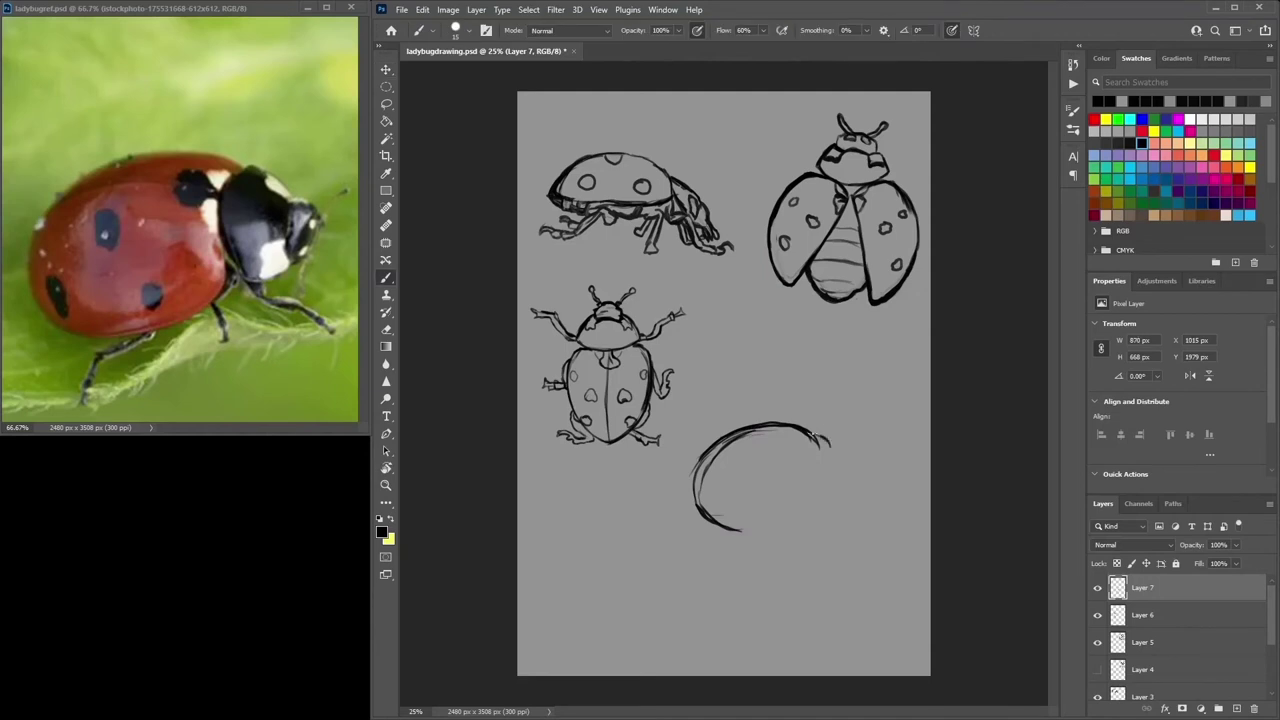
left_click_drag(740, 431, 851, 455)
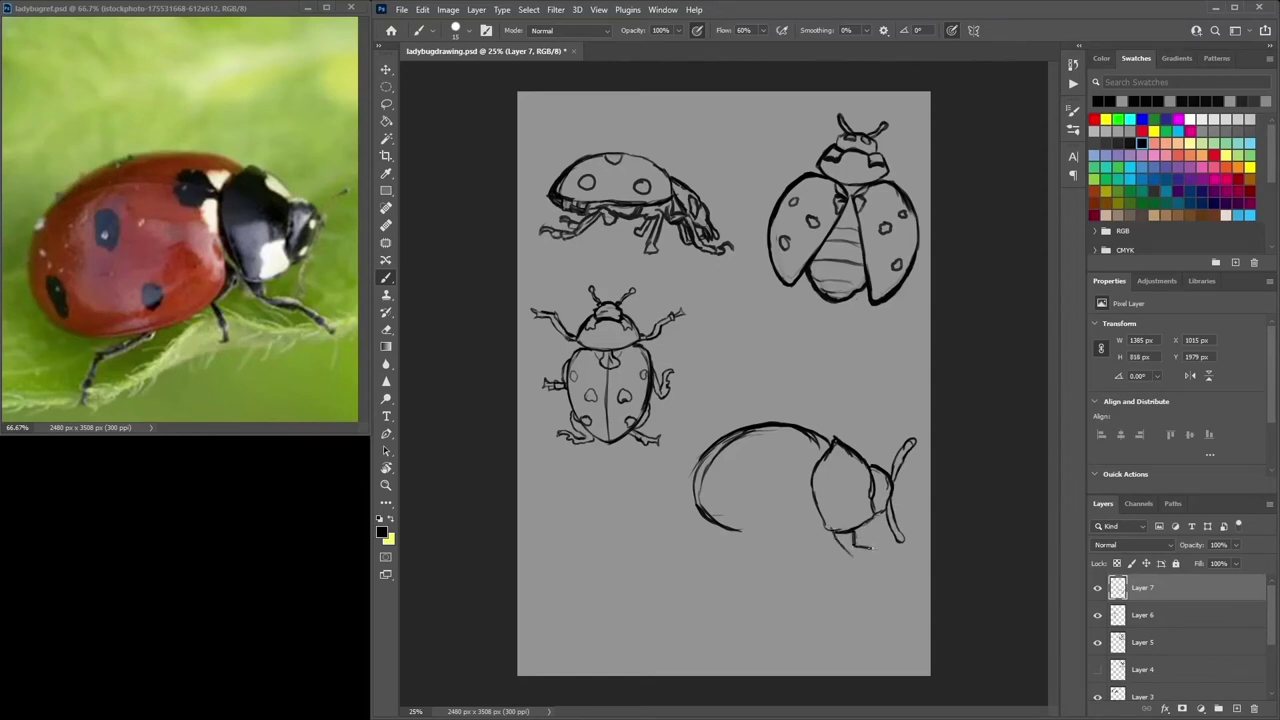
mouse_move(822, 512)
left_mouse_down()
mouse_move(740, 517)
mouse_move(770, 534)
mouse_move(701, 458)
left_mouse_up()
left_click_drag(835, 533, 818, 504)
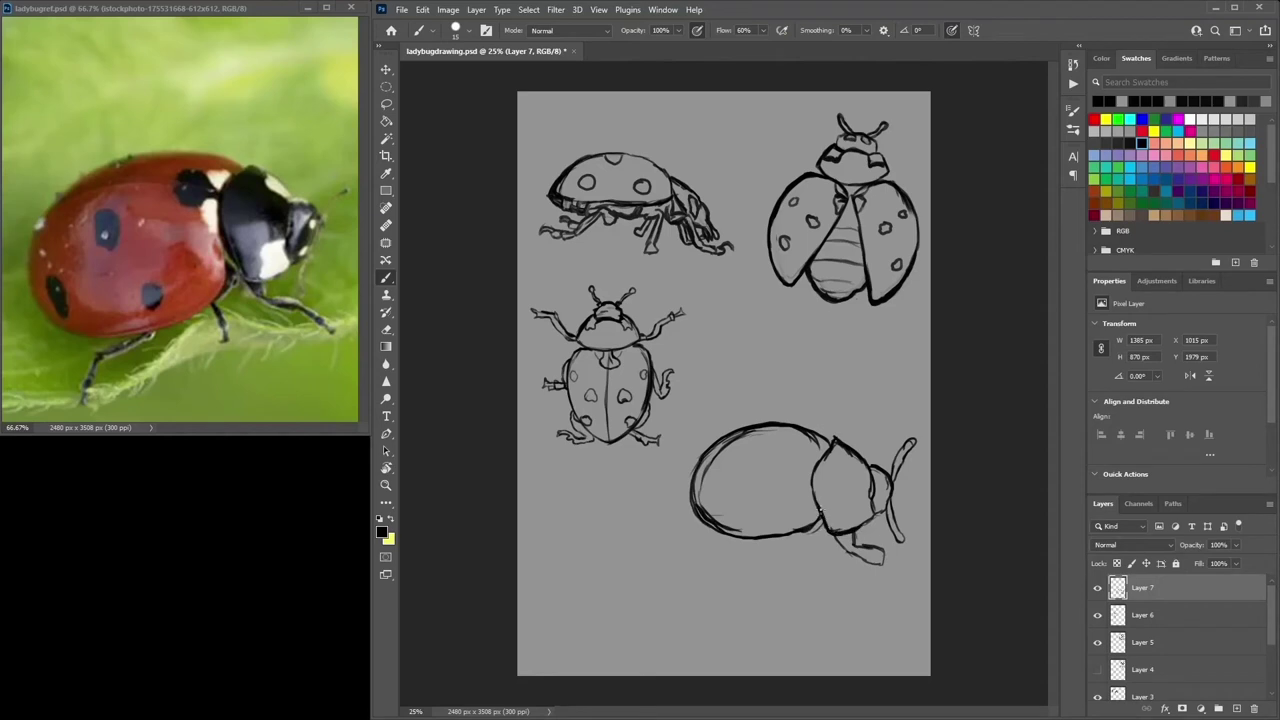
mouse_move(722, 436)
left_mouse_down()
mouse_move(692, 500)
mouse_move(716, 462)
mouse_move(814, 452)
left_mouse_up()
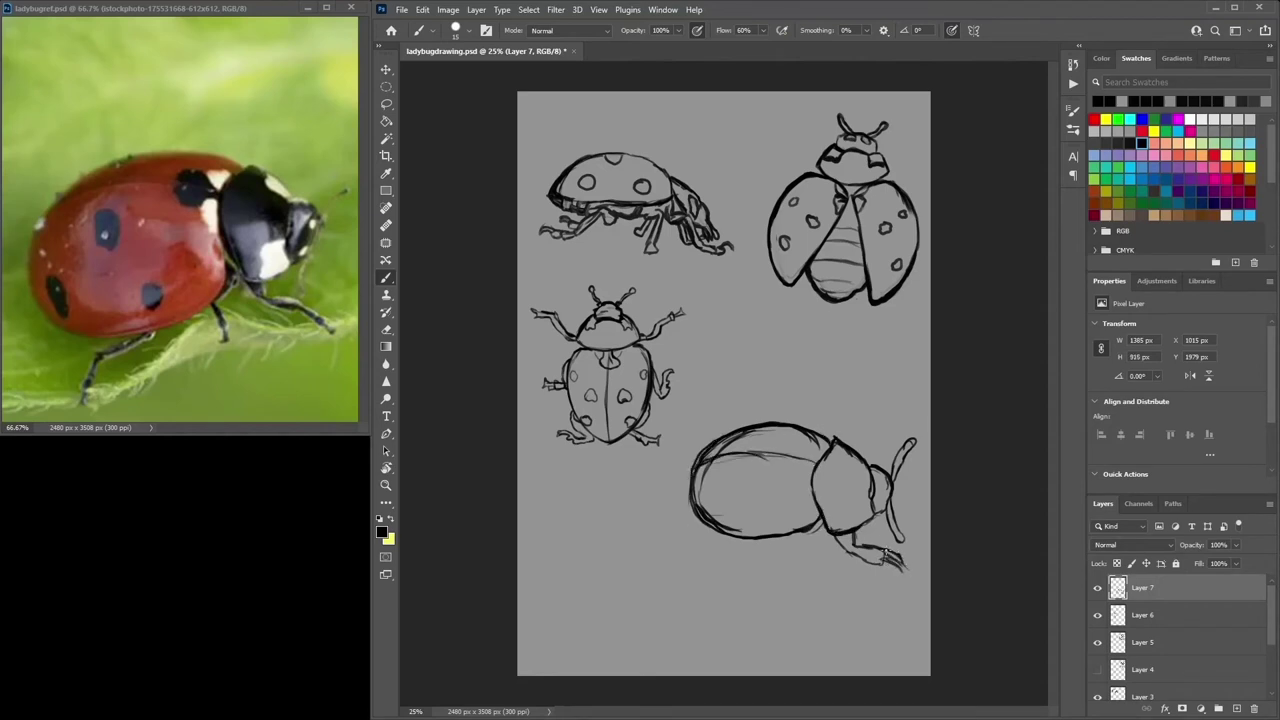
- Draw the segmented front leg below the pronotum and paint over its stray lines with a 51 px brush
left_click_drag(880, 562, 898, 571)
mouse_move(870, 560)
left_mouse_down()
mouse_move(902, 573)
mouse_move(876, 562)
left_mouse_up()
left_click_drag(854, 542, 900, 558)
right_click(886, 548)
left_click_drag(964, 512, 975, 512)
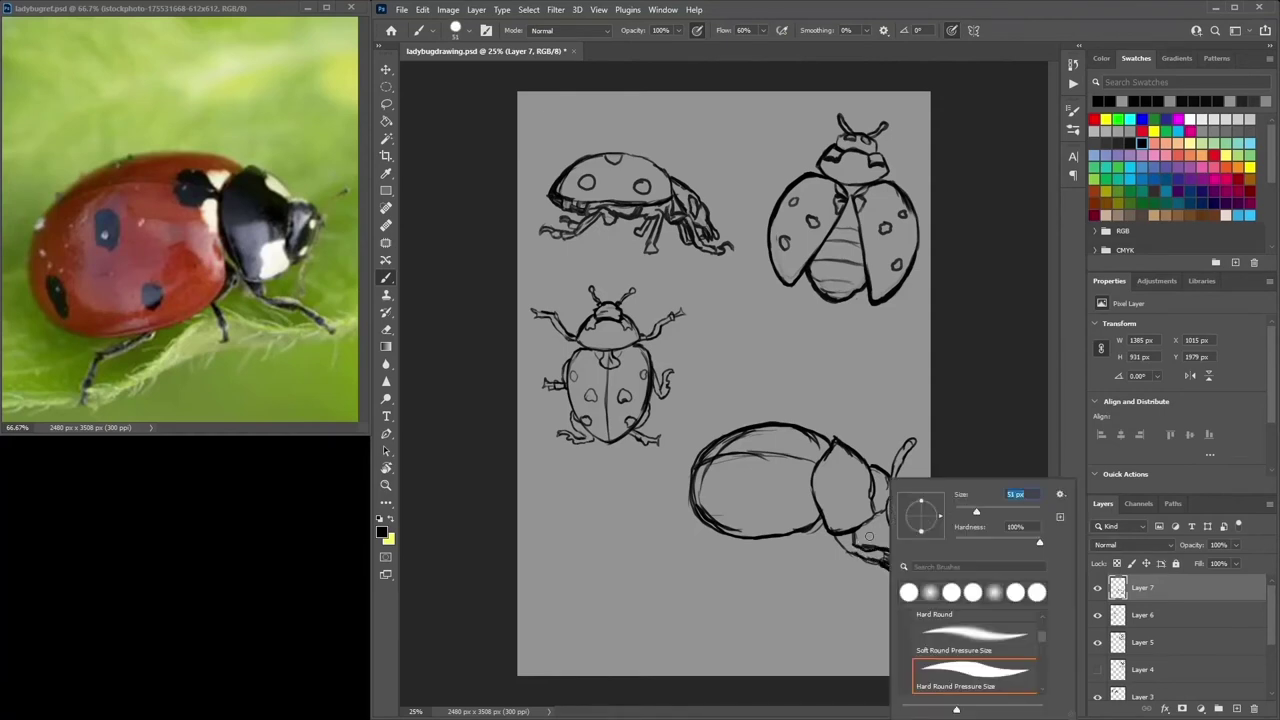
left_click(880, 535, "alt")
mouse_move(864, 548)
left_mouse_down()
mouse_move(889, 548)
mouse_move(895, 567)
left_mouse_up()
- Extend the front leg's foot with a 32 px black brush and move the whole sketch down and to the left
right_click(900, 562)
left_click_drag(1009, 491, 998, 491)
left_click(853, 538, "alt")
mouse_move(853, 535)
left_mouse_down()
mouse_move(855, 550)
mouse_move(900, 558)
mouse_move(862, 557)
mouse_move(840, 537)
left_mouse_up()
left_click_drag(903, 562, 919, 588)
left_click_drag(900, 573, 915, 589)
left_click(386, 70)
left_click_drag(770, 490, 720, 517)
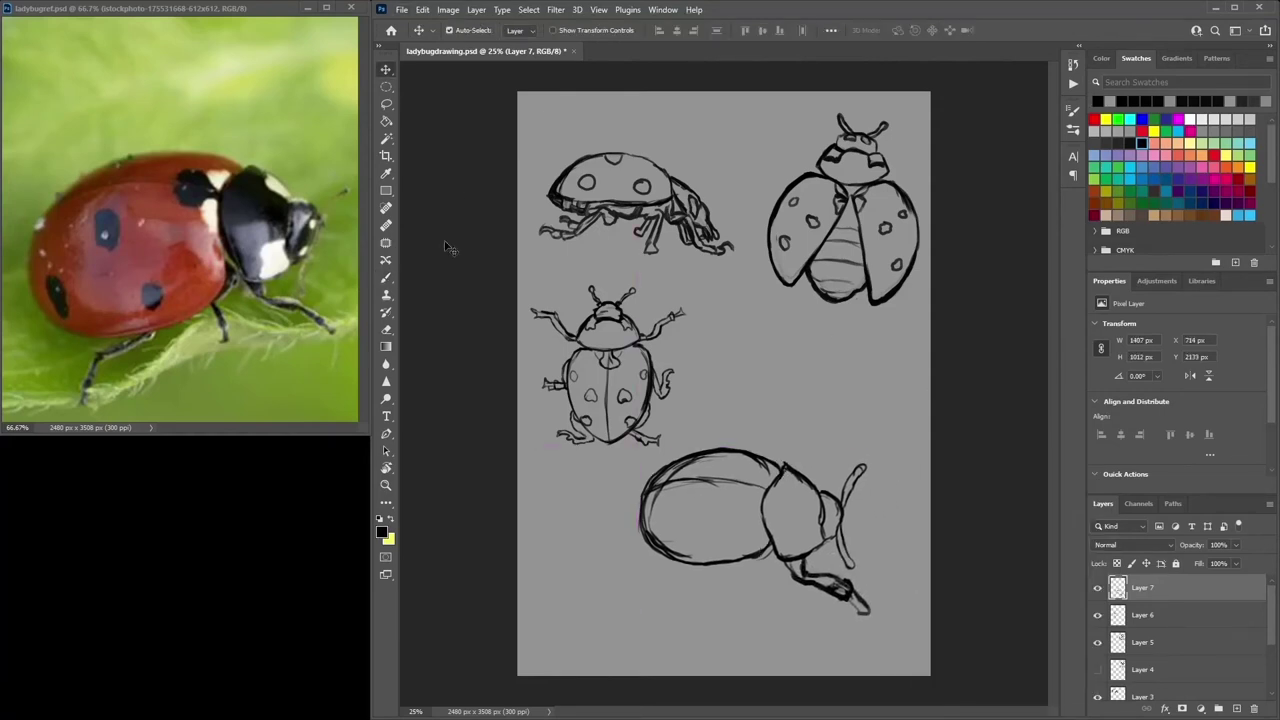
- Thicken the shell's lower edge and draw the middle and hind legs beneath it
left_click(387, 280)
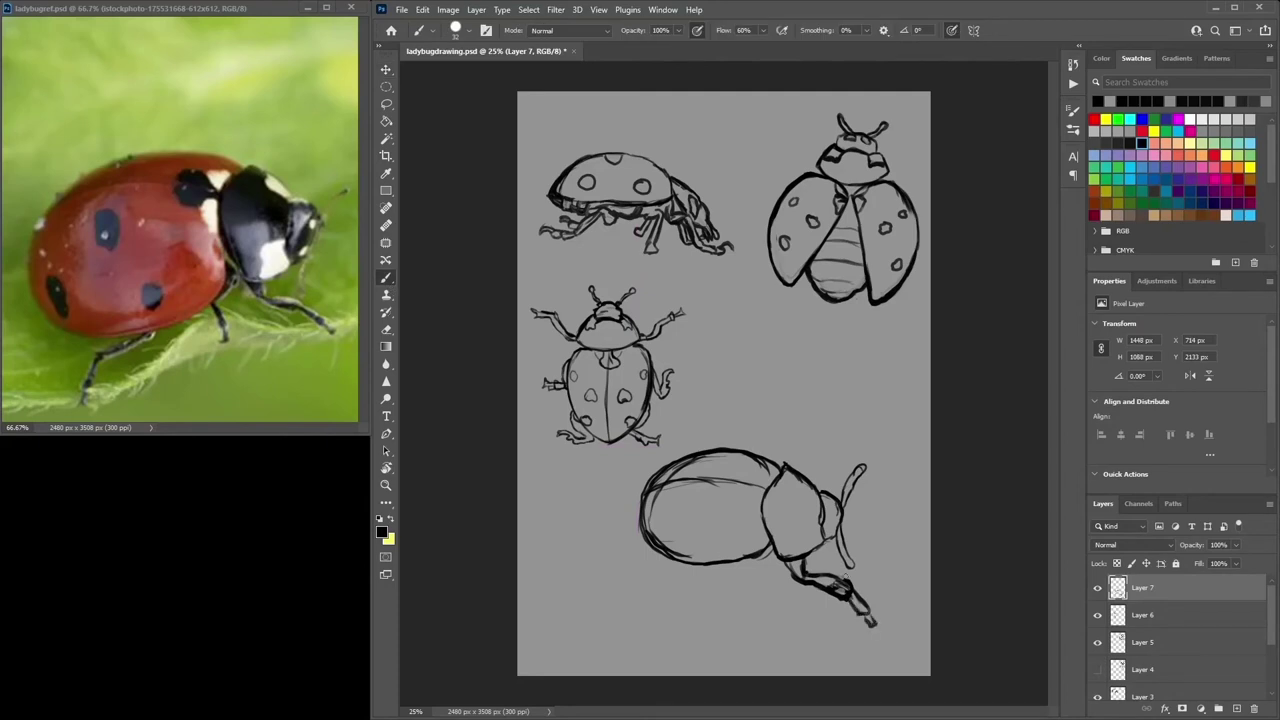
mouse_move(765, 561)
left_mouse_down()
mouse_move(703, 566)
mouse_move(645, 532)
left_mouse_up()
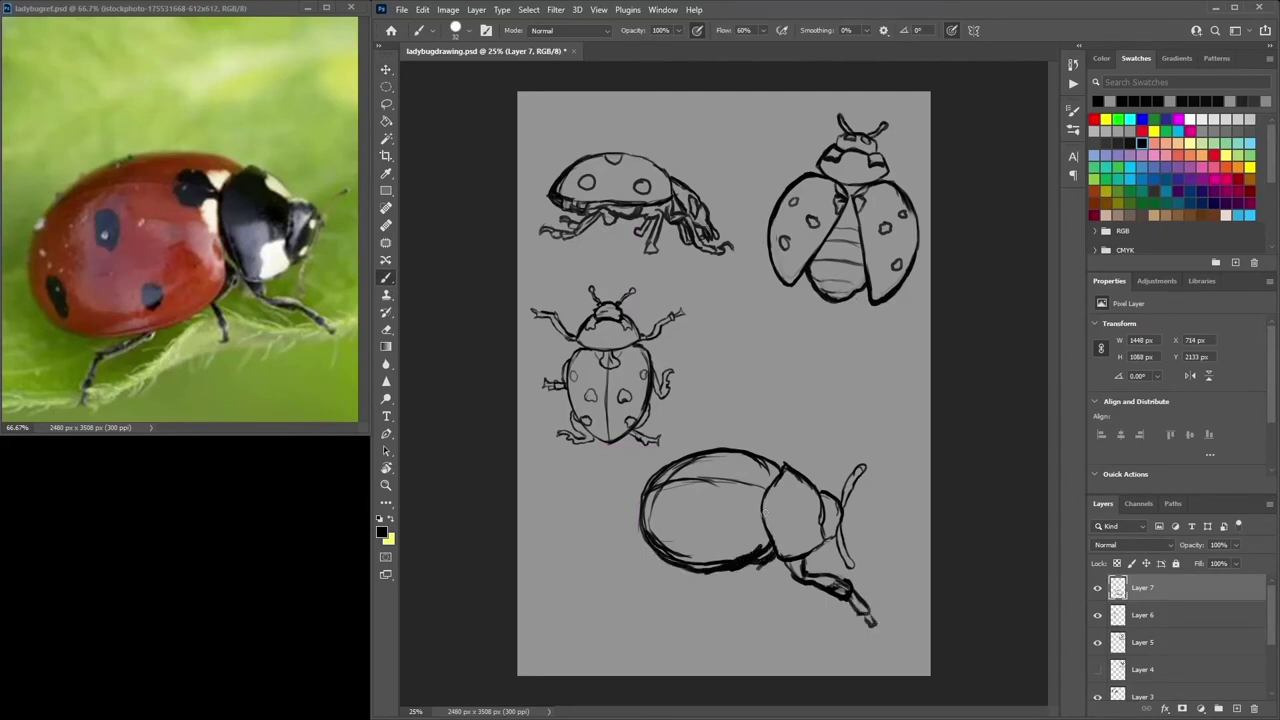
mouse_move(745, 566)
left_mouse_down()
mouse_move(751, 611)
mouse_move(763, 604)
mouse_move(707, 578)
mouse_move(658, 648)
left_mouse_up()
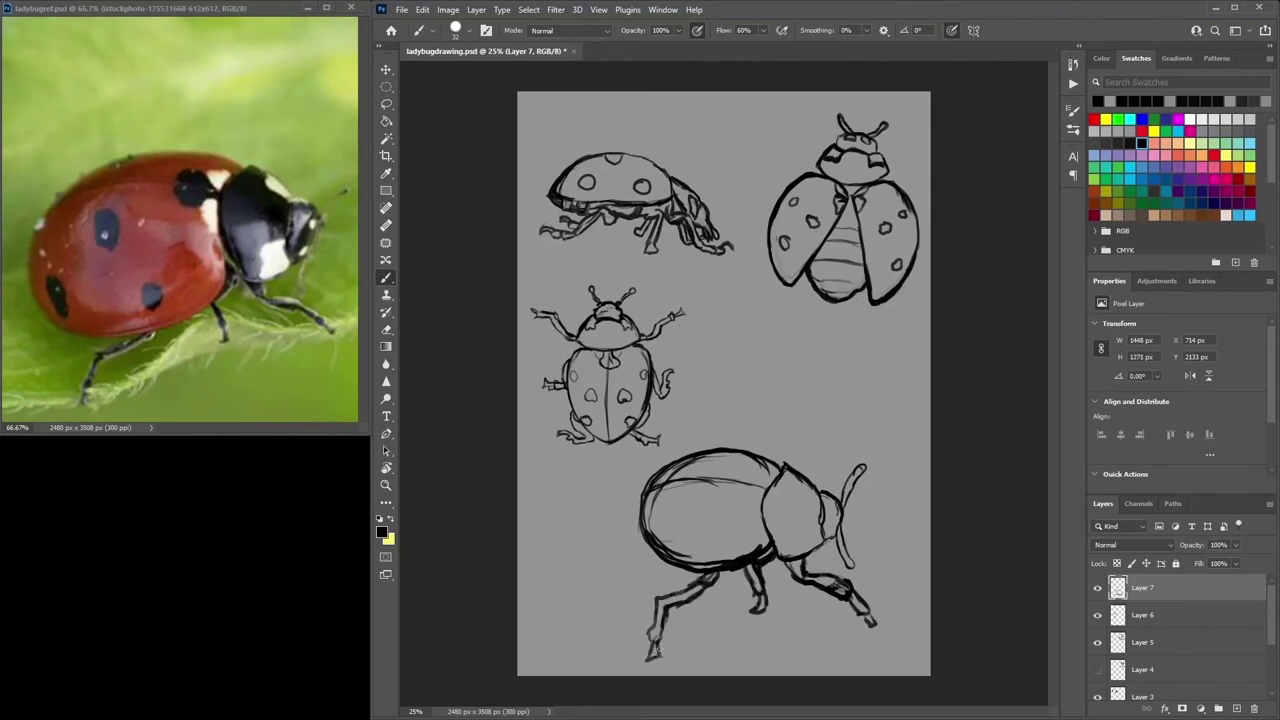
- Undo the last strokes on the hind leg and redraw its lower segment and foot
key("ctrl+z")
key("ctrl+z")
key("ctrl+z")
key("ctrl+z")
key("ctrl+z")
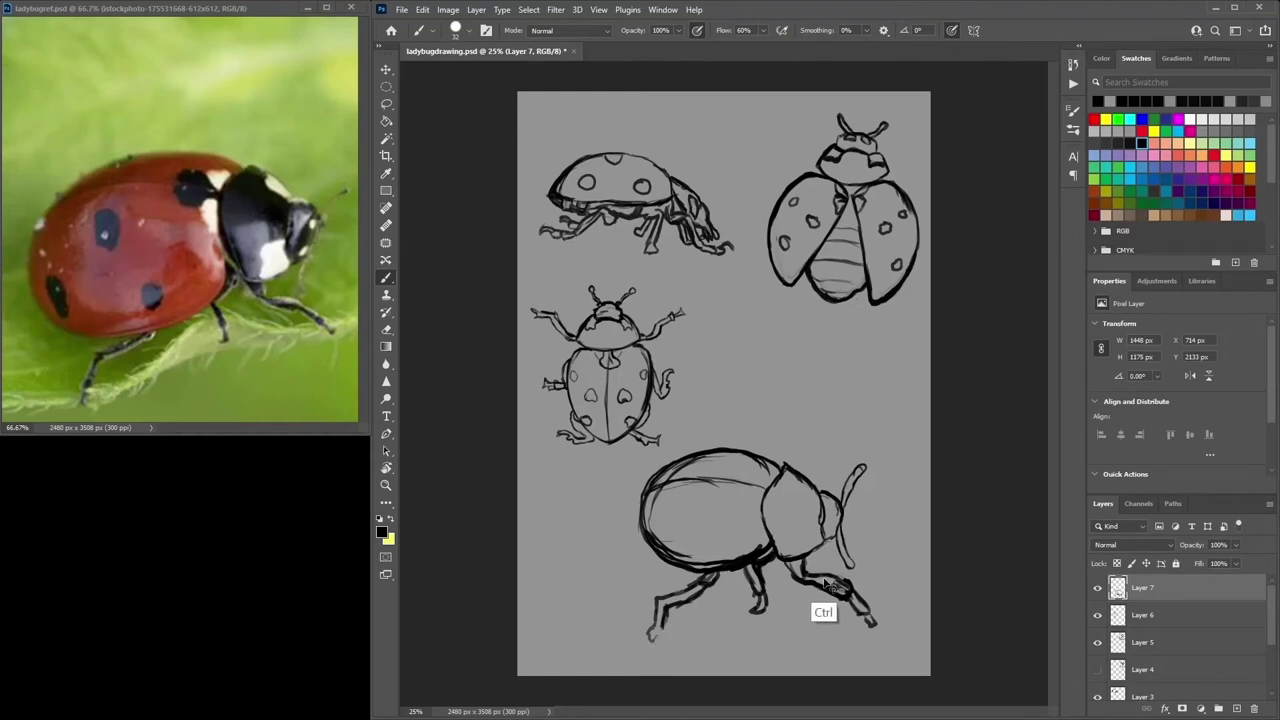
key("ctrl+shift+z")
mouse_move(700, 577)
left_mouse_down()
mouse_move(667, 587)
mouse_move(652, 634)
left_mouse_up()
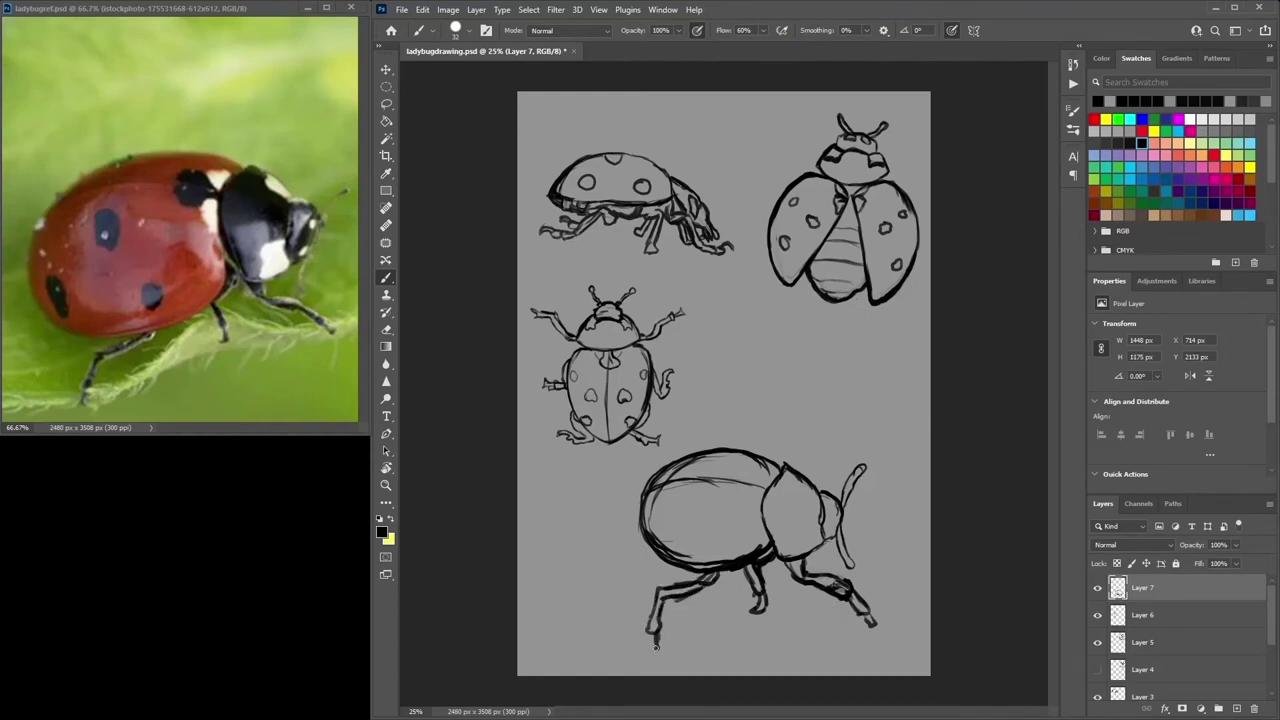
- Darken the wing seam and redraw the shell's rear outline farther out, painting over the old inner lines in background grey
mouse_move(770, 525)
left_mouse_down()
mouse_move(790, 469)
mouse_move(745, 452)
mouse_move(657, 465)
mouse_move(627, 504)
mouse_move(641, 535)
mouse_move(700, 571)
mouse_move(633, 551)
mouse_move(628, 500)
mouse_move(643, 475)
mouse_move(665, 463)
mouse_move(710, 473)
left_mouse_up()
left_click_drag(690, 475, 751, 480)
left_click(661, 546, "alt")
left_click_drag(640, 500, 660, 558)
left_click_drag(648, 536, 682, 562)
left_click_drag(660, 488, 628, 518)
left_click_drag(700, 460, 654, 476)
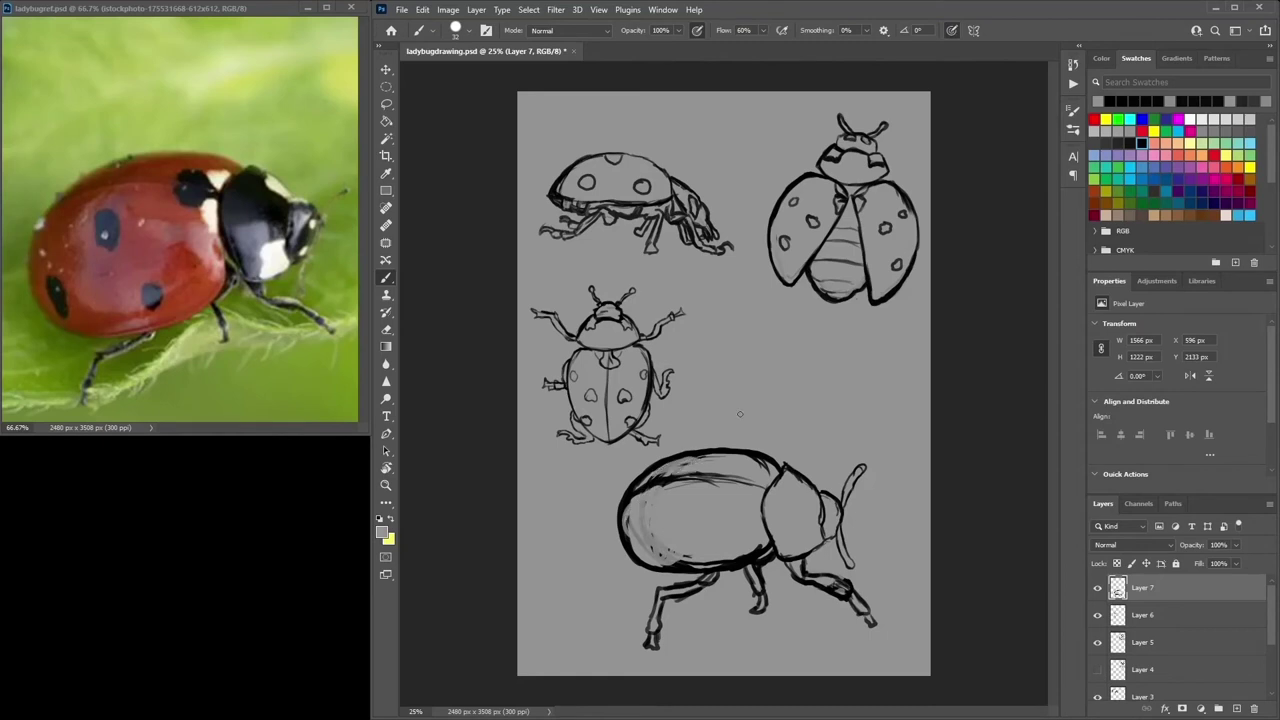
- Outline the black spots on the shell, including one beside the pronotum, and draw the patches on the pronotum
left_click(769, 492, "alt")
left_click_drag(652, 524, 648, 526)
left_click_drag(680, 490, 722, 538)
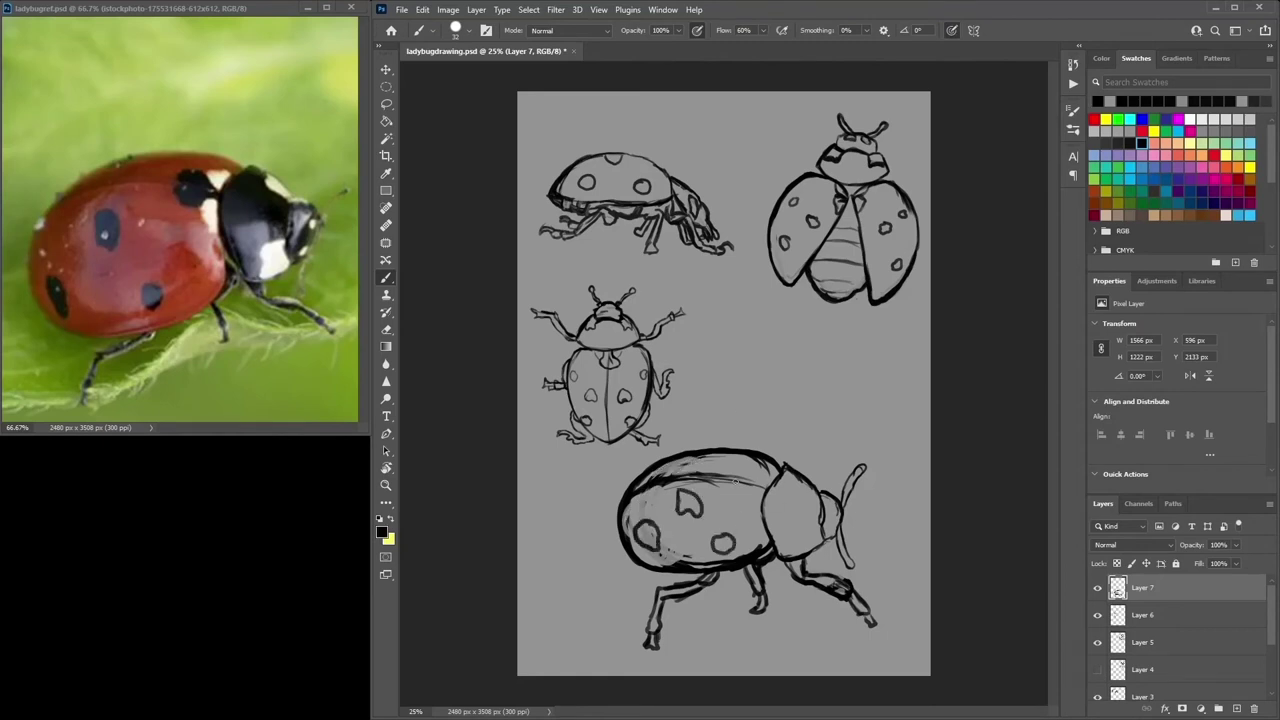
left_click_drag(745, 468, 770, 486)
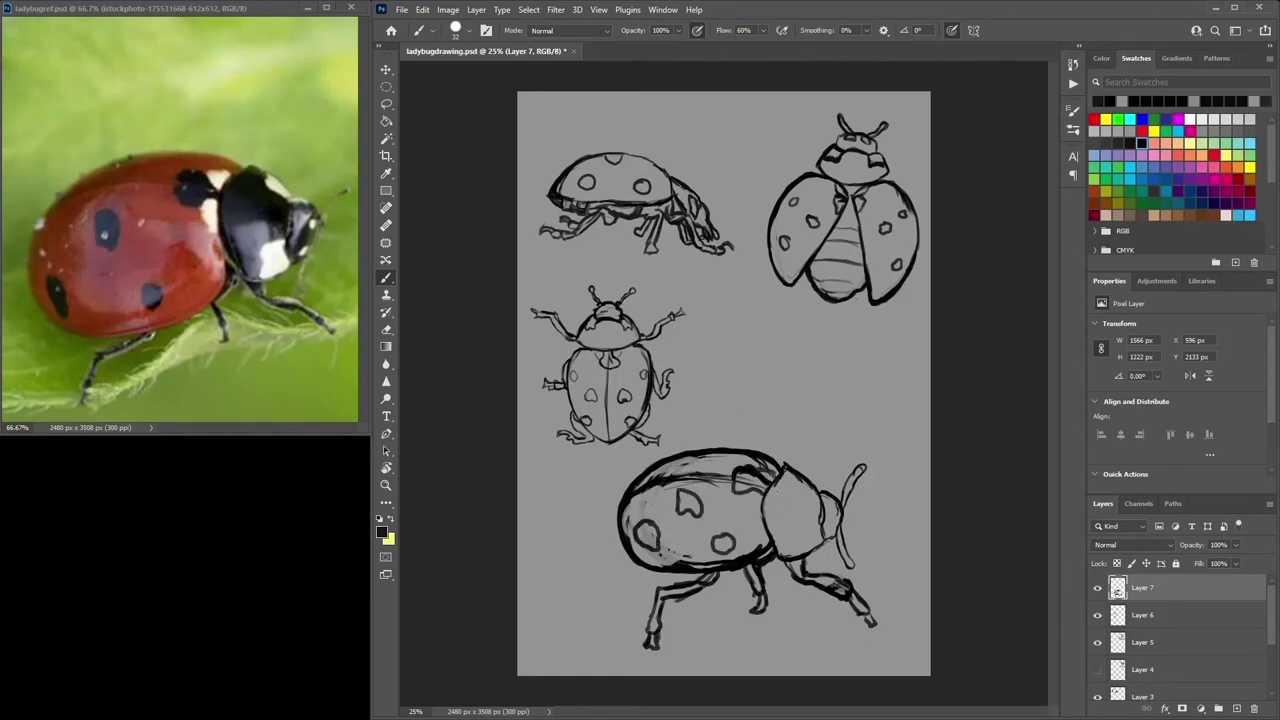
left_click_drag(820, 521, 800, 552)
left_click_drag(822, 504, 797, 476)
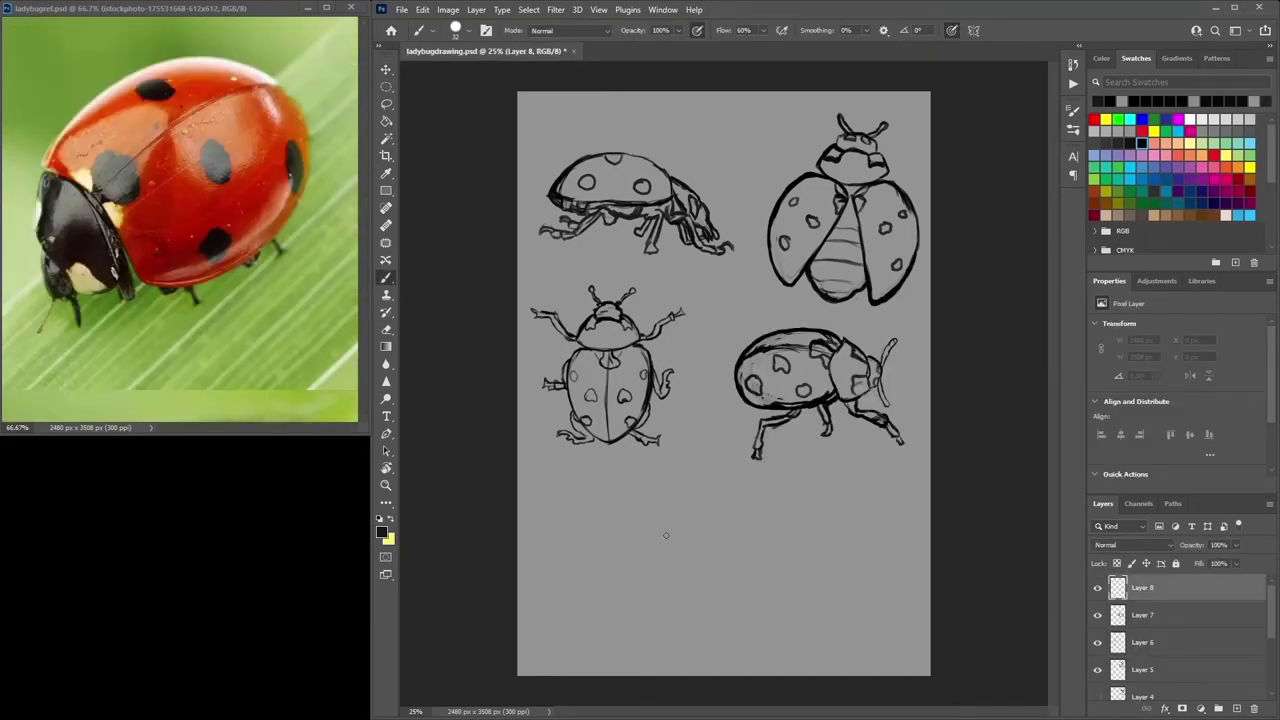
- On Layer 8, outline the pronotum and start the shell of a left-facing three-quarter ladybug, and reposition the sketch
mouse_move(661, 540)
left_mouse_down()
mouse_move(667, 578)
mouse_move(738, 598)
mouse_move(715, 545)
left_mouse_up()
mouse_move(668, 524)
left_mouse_down()
mouse_move(658, 558)
mouse_move(728, 556)
mouse_move(673, 506)
mouse_move(764, 470)
left_mouse_up()
key("v")
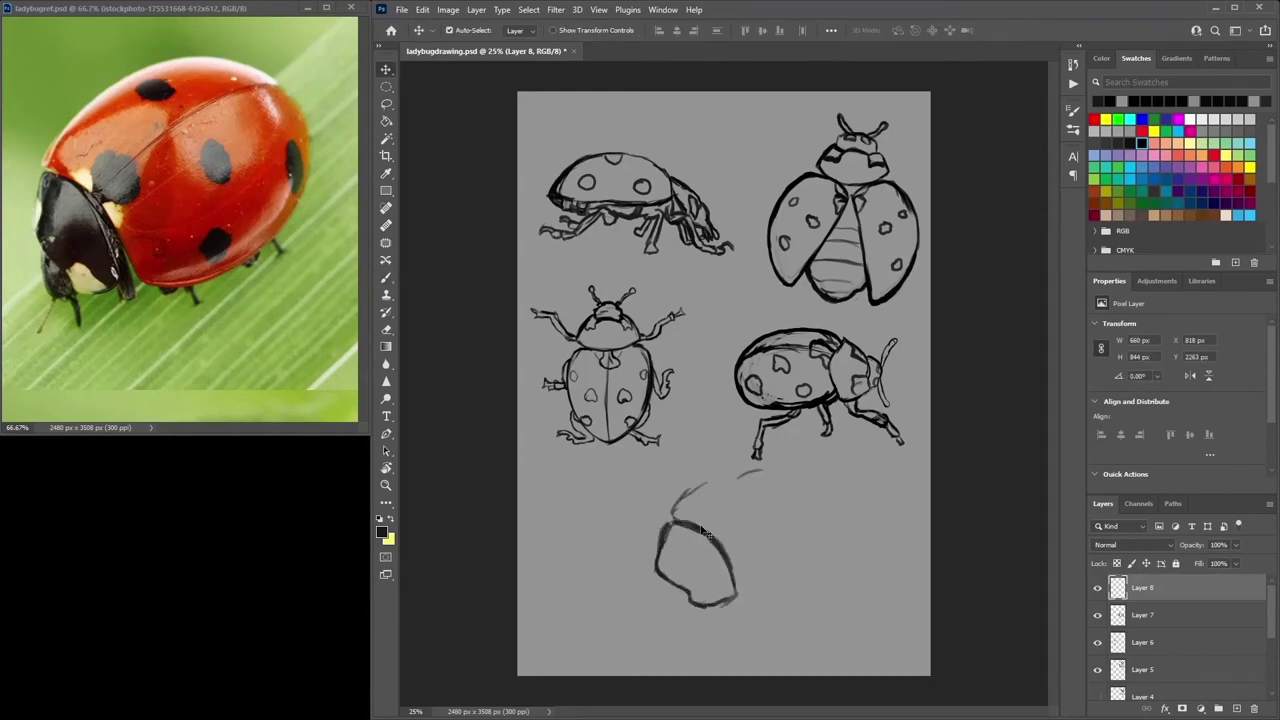
mouse_move(705, 535)
left_mouse_down()
mouse_move(735, 563)
mouse_move(728, 522)
mouse_move(812, 510)
mouse_move(862, 540)
left_mouse_up()
- Draw the large rounded shell behind the pronotum and the small head below it
key("b")
mouse_move(751, 597)
left_mouse_down()
mouse_move(772, 623)
mouse_move(798, 615)
left_mouse_up()
mouse_move(751, 627)
left_mouse_down()
mouse_move(713, 634)
mouse_move(689, 582)
mouse_move(701, 566)
left_mouse_up()
mouse_move(687, 601)
left_mouse_down()
mouse_move(722, 636)
mouse_move(767, 620)
mouse_move(798, 628)
mouse_move(864, 590)
left_mouse_up()
mouse_move(856, 526)
left_mouse_down()
mouse_move(868, 560)
mouse_move(790, 628)
mouse_move(758, 627)
mouse_move(750, 597)
mouse_move(761, 642)
left_mouse_up()
- Draw the front leg between pronotum and shell and the two short antennae below the head, cleaning up with sampled colors
left_click(774, 606, "alt")
left_click(751, 581, "alt")
left_click(743, 589, "alt")
mouse_move(742, 586)
left_mouse_down()
mouse_move(778, 626)
mouse_move(770, 634)
mouse_move(806, 627)
mouse_move(749, 643)
left_mouse_up()
left_click(774, 598, "alt")
left_click(748, 606, "alt")
left_click(738, 624, "alt")
mouse_move(744, 631)
left_mouse_down()
mouse_move(686, 622)
mouse_move(711, 658)
mouse_move(672, 662)
left_mouse_up()
left_click(689, 612, "alt")
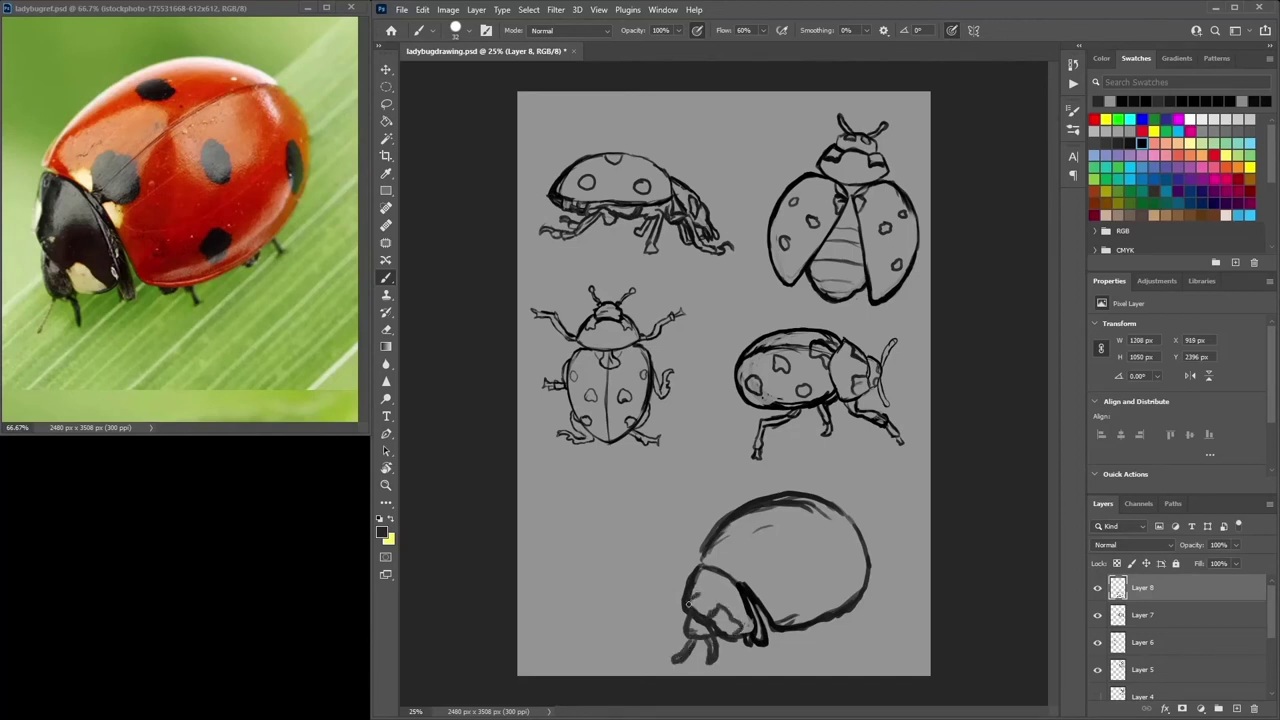
- Add the patch on the pronotum's outer edge in black and thicken the outline where the pronotum meets the shell
mouse_move(689, 604)
left_mouse_down()
mouse_move(692, 578)
mouse_move(690, 597)
left_mouse_up()
left_click(692, 588, "alt")
left_click(1113, 211)
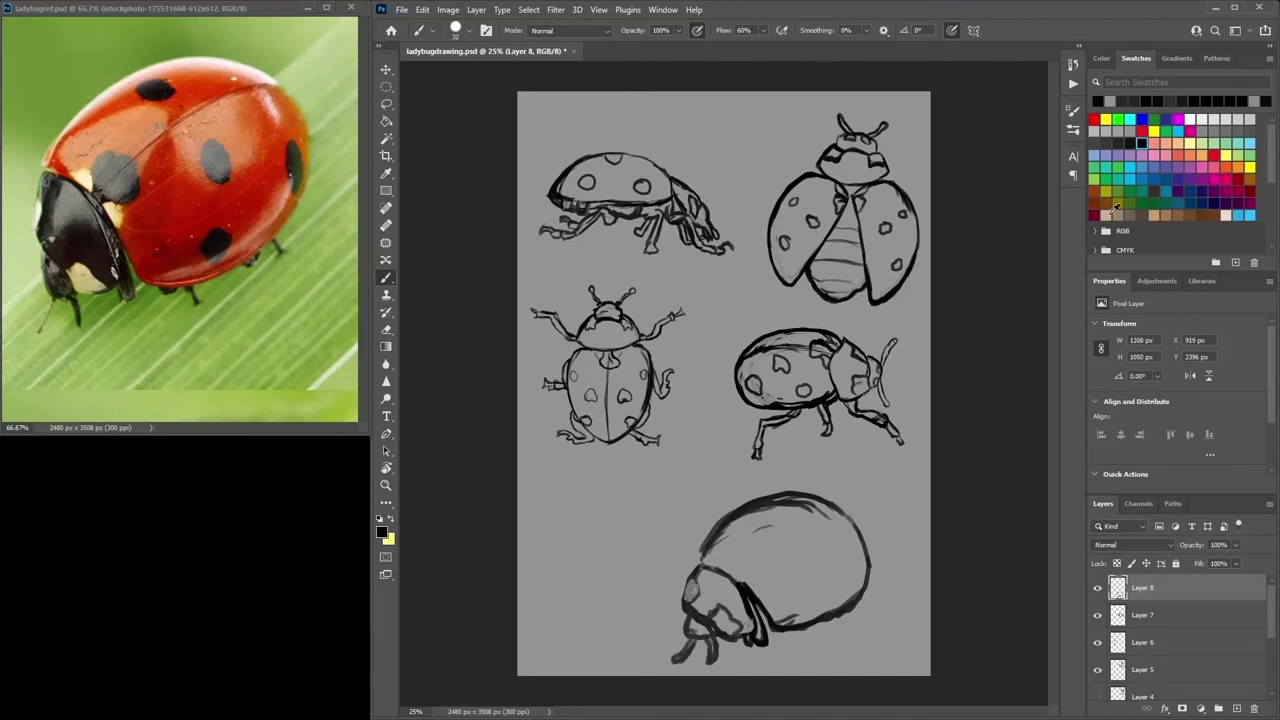
mouse_move(691, 566)
left_mouse_down()
mouse_move(686, 590)
mouse_move(700, 538)
left_mouse_up()
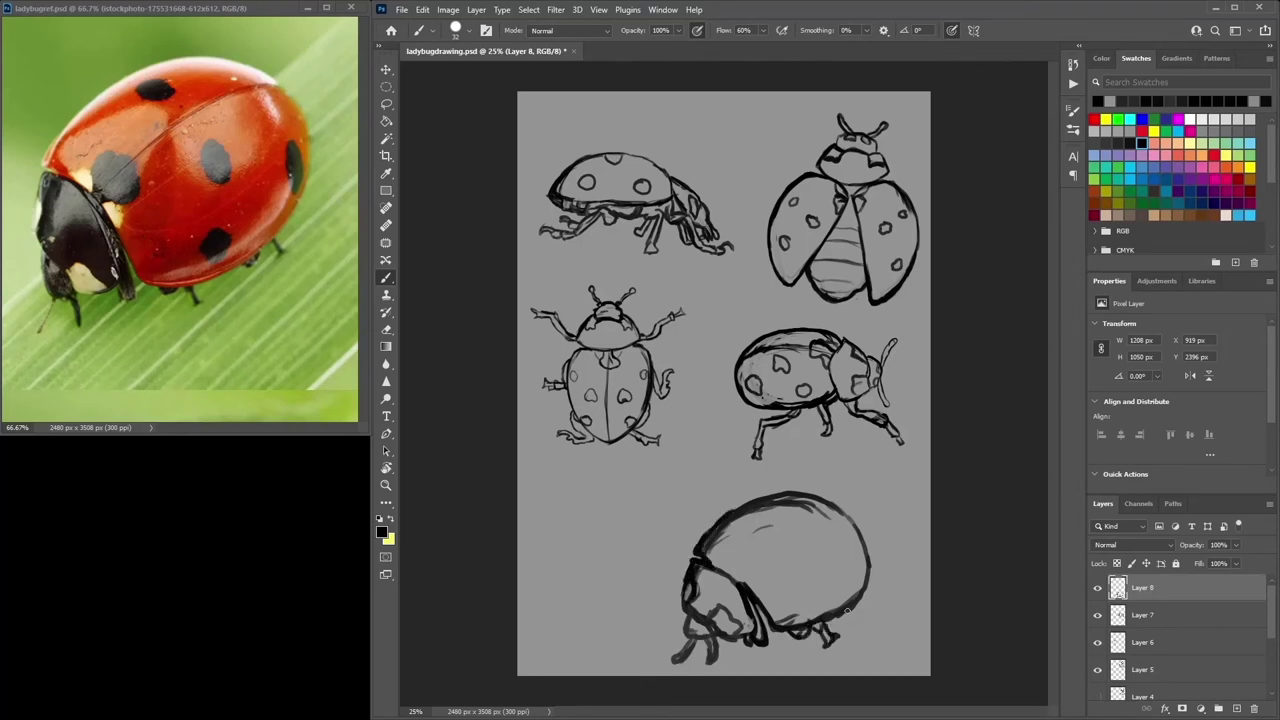
- Extend and thicken the rear and upper edges of the three-quarter ladybug's shell
left_click_drag(847, 610, 876, 548)
mouse_move(805, 493)
left_mouse_down()
mouse_move(878, 580)
mouse_move(859, 614)
left_mouse_up()
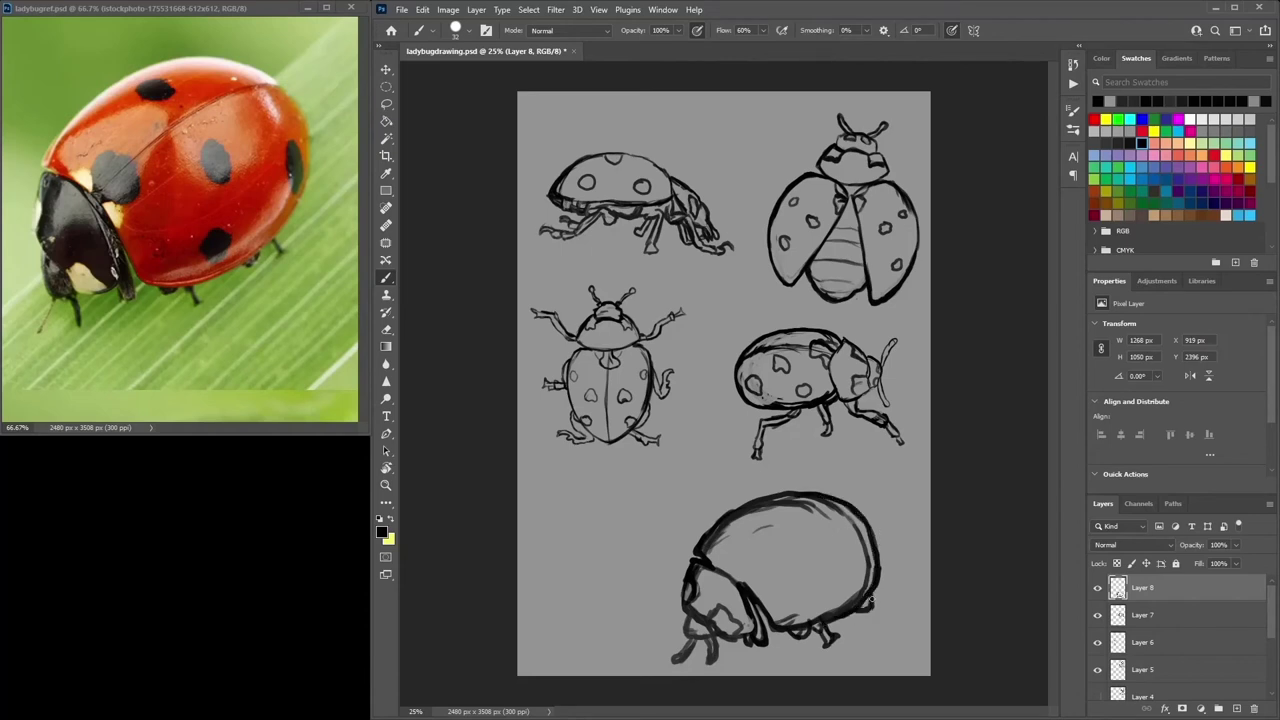
left_click_drag(875, 568, 866, 510)
left_click_drag(876, 598, 858, 498)
left_click_drag(854, 496, 770, 496)
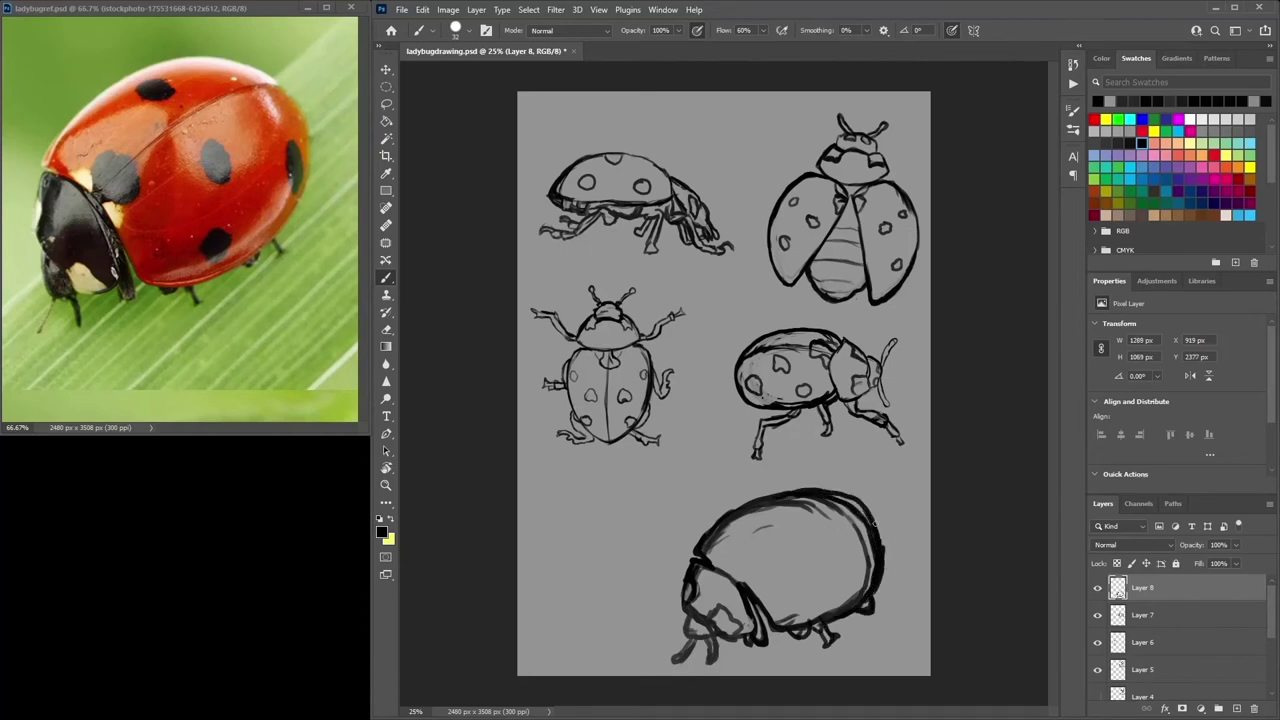
left_click(858, 545, "alt")
mouse_move(872, 552)
left_mouse_down()
mouse_move(854, 508)
mouse_move(836, 502)
left_mouse_up()
- Thicken the shell's lower edge and refine the small hind leg, alternating between sampled black and background grey
mouse_move(872, 614)
left_mouse_down()
mouse_move(778, 628)
mouse_move(862, 602)
mouse_move(784, 628)
left_mouse_up()
left_click(868, 604, "alt")
left_click(853, 614, "alt")
left_click(872, 608, "alt")
left_click(875, 588, "alt")
left_click(807, 618, "alt")
left_click(866, 603, "alt")
left_click(908, 537, "alt")
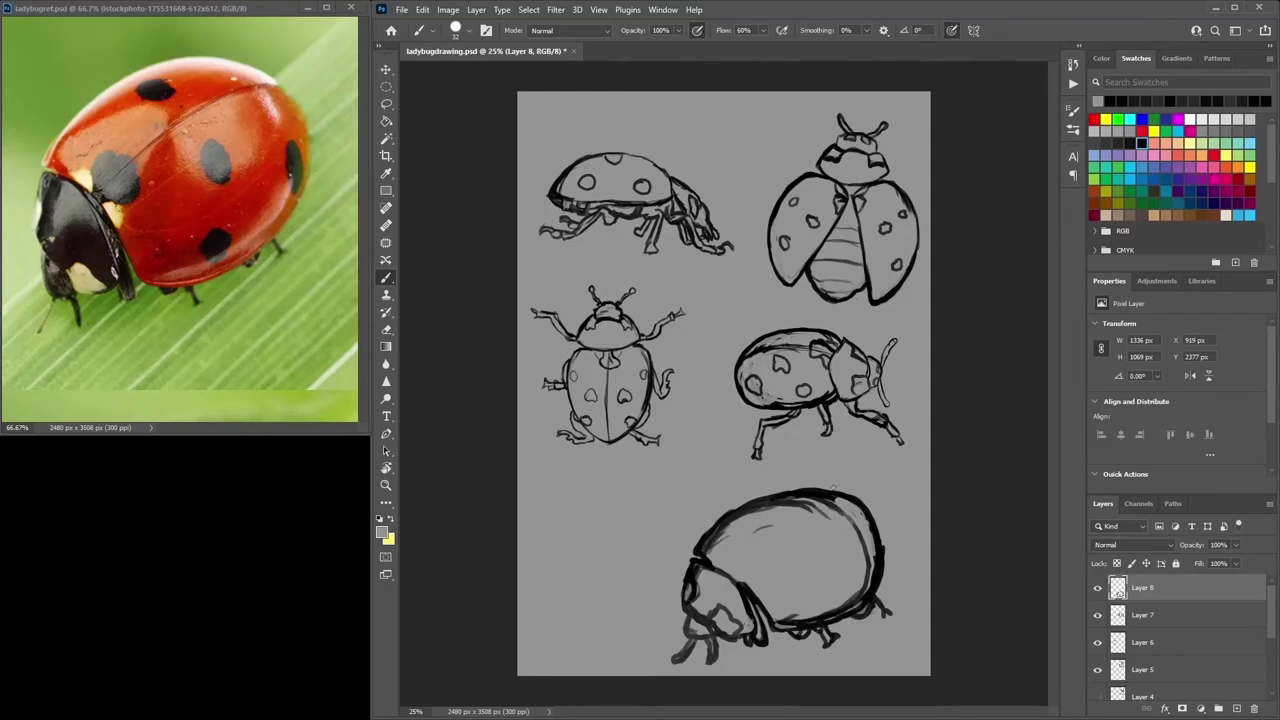
- Draw the curved wing seam across the shell and outline four spots on and below it
left_click(876, 503, "alt")
mouse_move(876, 507)
left_mouse_down()
mouse_move(818, 516)
mouse_move(757, 553)
mouse_move(748, 587)
mouse_move(821, 513)
left_mouse_up()
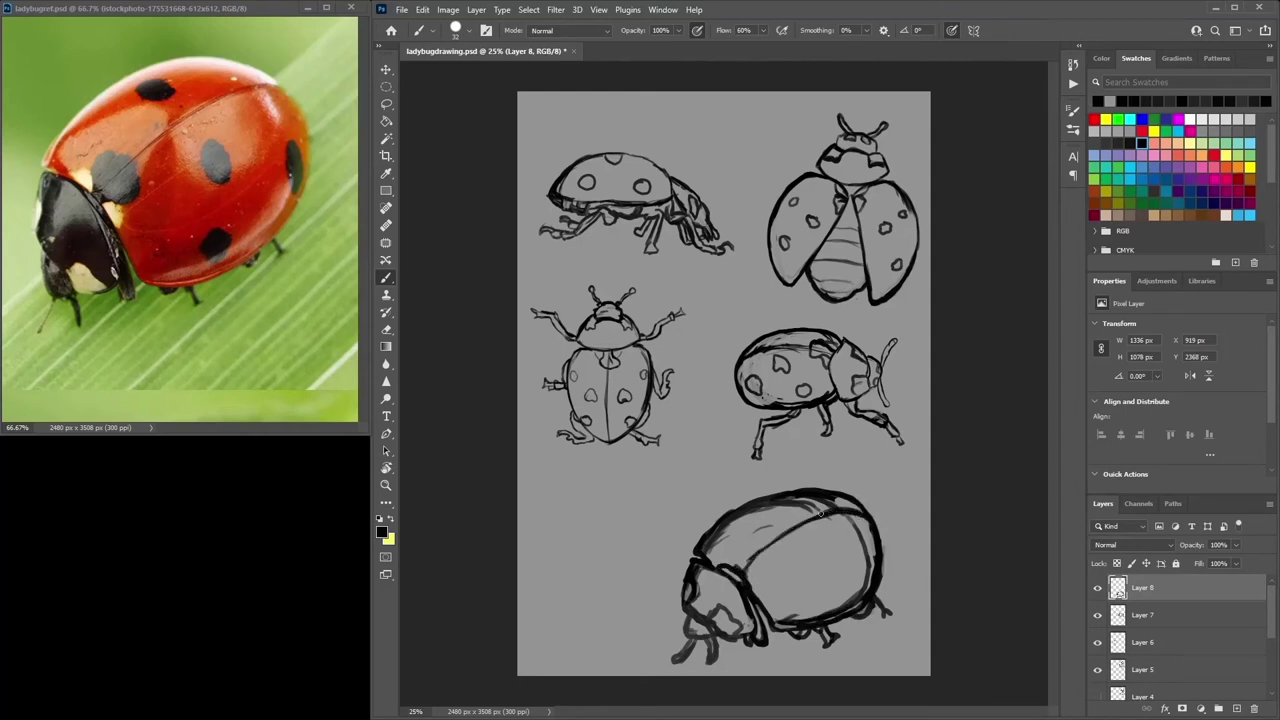
mouse_move(762, 570)
left_mouse_down()
mouse_move(768, 554)
mouse_move(824, 572)
mouse_move(806, 556)
left_mouse_up()
mouse_move(804, 600)
left_mouse_down()
mouse_move(823, 602)
mouse_move(803, 606)
left_mouse_up()
mouse_move(861, 537)
left_mouse_down()
mouse_move(869, 546)
mouse_move(861, 537)
left_mouse_up()
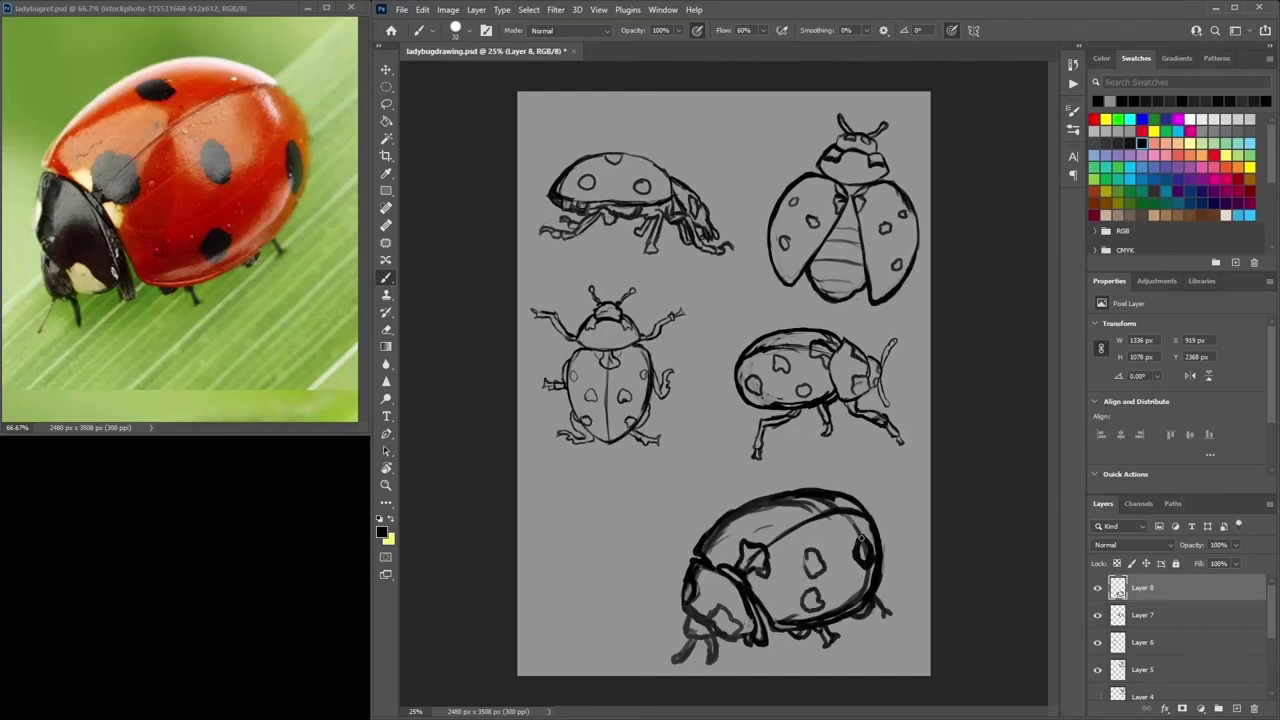
- Raise the far wing's outline, draw a spot on it, and paint over the old contour lines in background grey
mouse_move(776, 512)
left_mouse_down()
mouse_move(866, 504)
mouse_move(758, 496)
left_mouse_up()
mouse_move(857, 504)
left_mouse_down()
mouse_move(738, 498)
mouse_move(704, 530)
left_mouse_up()
mouse_move(756, 483)
left_mouse_down()
mouse_move(814, 479)
mouse_move(794, 499)
mouse_move(746, 506)
left_mouse_up()
left_click(788, 526, "alt")
left_click_drag(754, 514, 814, 503)
left_click_drag(750, 500, 720, 536)
left_click(797, 481, "alt")
mouse_move(818, 495)
left_mouse_down()
mouse_move(838, 501)
mouse_move(762, 508)
left_mouse_up()
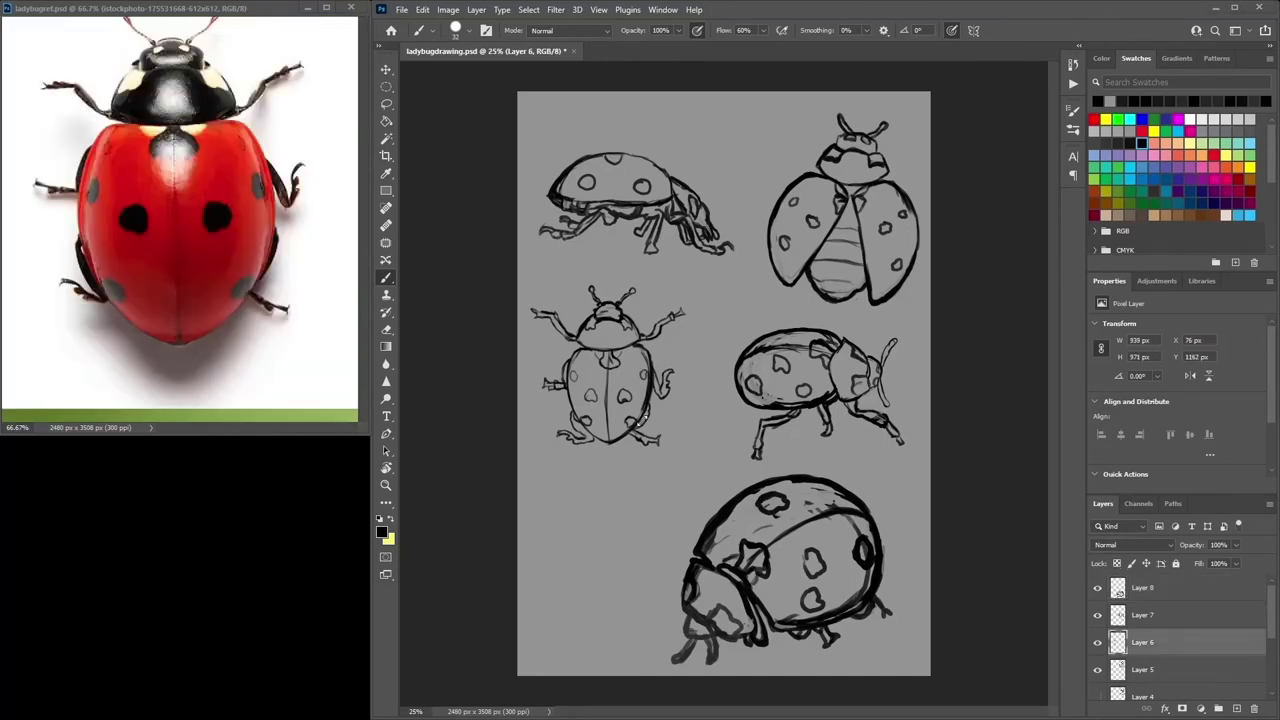
- Thicken the lower right edge of the top-view ladybug's shell on Layer 6 and undo the last stroke
key("ctrl+plus")
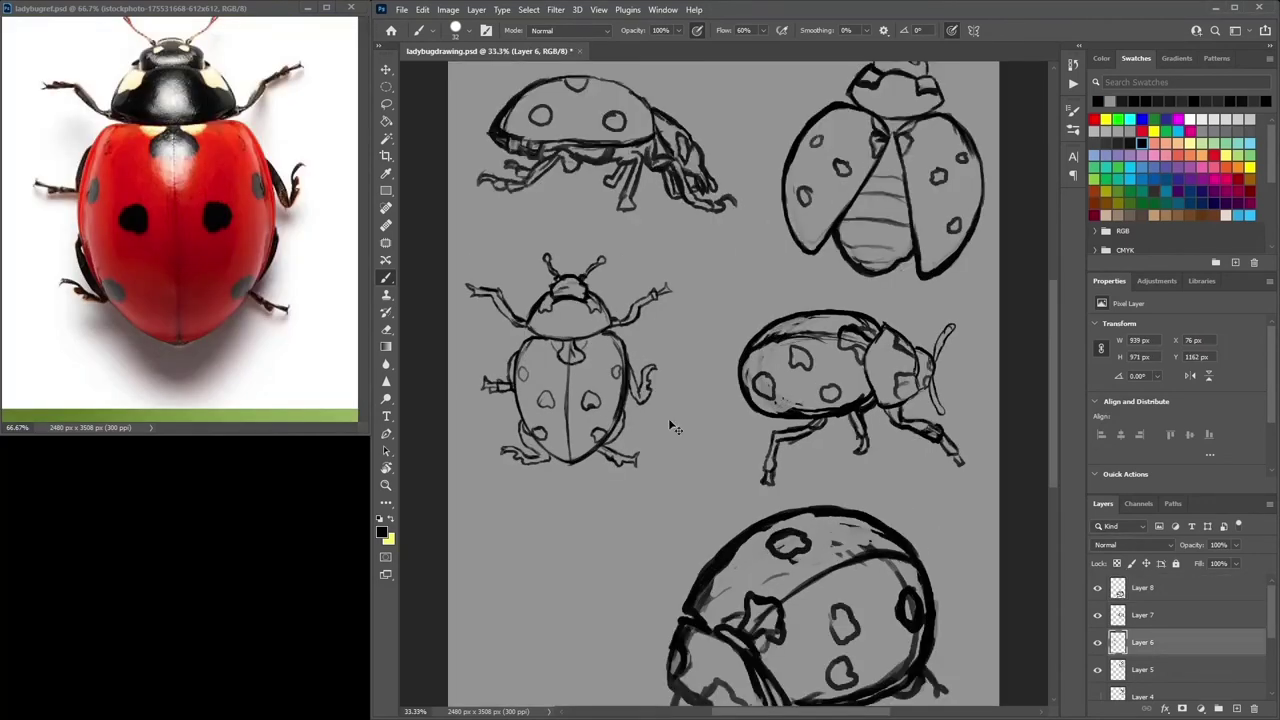
left_click_drag(621, 417, 567, 477)
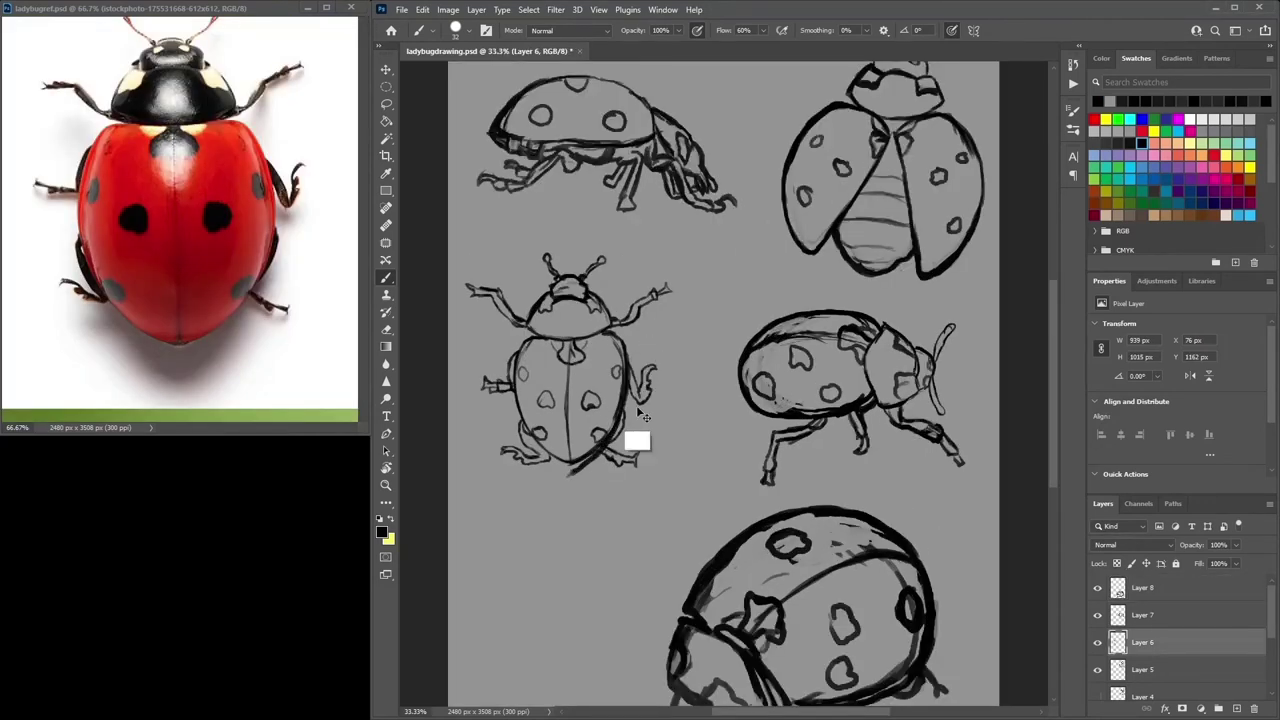
key("ctrl+z")
- Fade the top-view sketch on Layer 6 by lowering its opacity and add a new layer above it
left_click_drag(1236, 545, 1199, 571)
left_click(1236, 708)
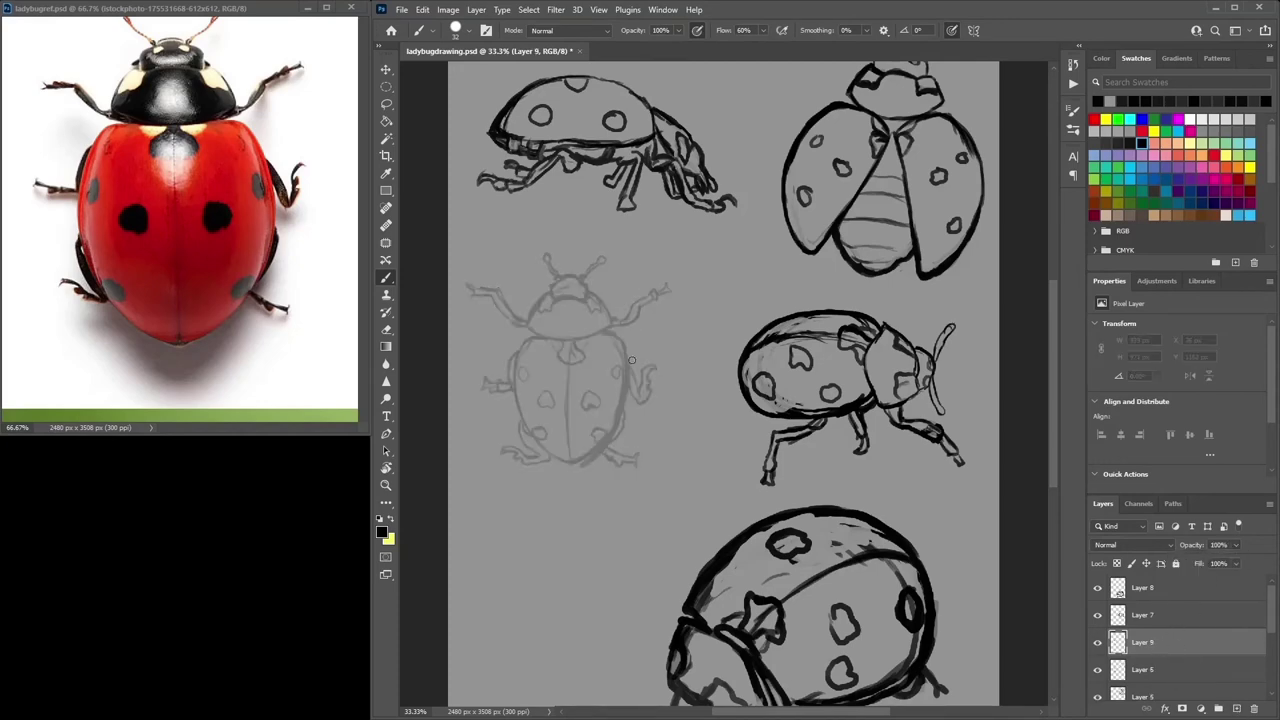
left_click_drag(632, 358, 606, 331)
key("ctrl+plus")
key("ctrl+plus")
key("ctrl+plus")
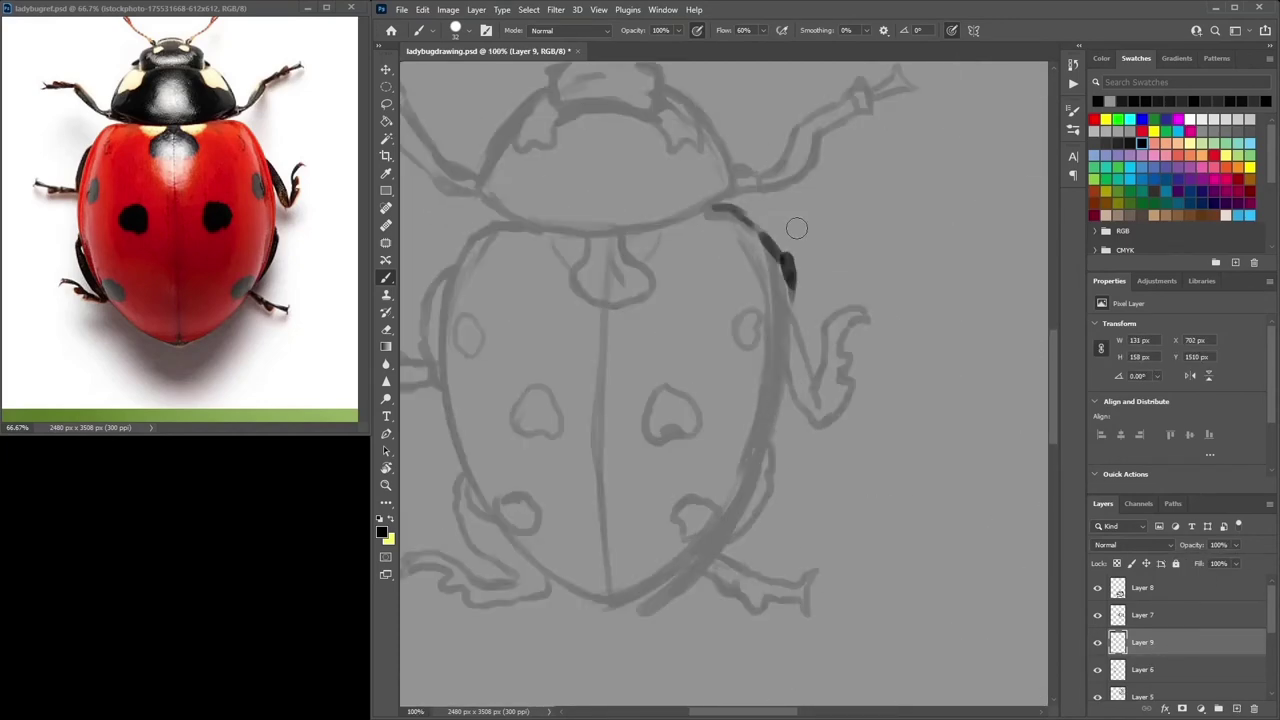
key("ctrl+z")
- Retrace the top-view ladybug's head and pronotum outline with thinner black strokes on Layer 9
mouse_move(722, 260)
left_mouse_down()
mouse_move(775, 266)
mouse_move(758, 185)
mouse_move(655, 92)
left_mouse_up()
mouse_move(612, 95)
left_mouse_down()
mouse_move(578, 118)
mouse_move(580, 145)
mouse_move(710, 143)
left_mouse_up()
mouse_move(656, 94)
left_mouse_down()
mouse_move(606, 88)
mouse_move(626, 133)
left_mouse_up()
mouse_move(621, 118)
left_mouse_down()
mouse_move(608, 114)
mouse_move(611, 132)
left_mouse_up()
left_click_drag(698, 118, 690, 131)
left_click_drag(692, 114, 628, 120)
mouse_move(716, 120)
left_mouse_down()
mouse_move(702, 214)
mouse_move(702, 196)
left_mouse_up()
mouse_move(691, 151)
left_mouse_down()
mouse_move(732, 129)
mouse_move(690, 148)
left_mouse_up()
mouse_move(732, 129)
left_mouse_down()
mouse_move(748, 102)
mouse_move(728, 121)
left_mouse_up()
- Retrace the two club-tipped antennae on the top-view ladybug's head
left_click_drag(609, 146, 580, 104)
left_click_drag(598, 150, 574, 110)
left_click_drag(580, 110, 572, 114)
left_click_drag(776, 182, 816, 220)
mouse_move(618, 238)
left_mouse_down()
mouse_move(590, 264)
mouse_move(554, 355)
mouse_move(612, 384)
left_mouse_up()
- Retrace both front legs with their feet on either side of the pronotum
left_click_drag(556, 352, 510, 338)
mouse_move(552, 328)
left_mouse_down()
mouse_move(521, 316)
mouse_move(568, 330)
left_mouse_up()
mouse_move(590, 339)
left_mouse_down()
mouse_move(562, 334)
mouse_move(517, 254)
left_mouse_up()
mouse_move(557, 353)
left_mouse_down()
mouse_move(494, 276)
mouse_move(502, 266)
mouse_move(426, 272)
mouse_move(440, 250)
mouse_move(478, 239)
mouse_move(517, 251)
left_mouse_up()
mouse_move(874, 336)
left_mouse_down()
mouse_move(848, 312)
mouse_move(862, 316)
mouse_move(896, 265)
mouse_move(851, 336)
mouse_move(958, 222)
mouse_move(904, 262)
mouse_move(978, 219)
mouse_move(1000, 232)
mouse_move(952, 260)
left_mouse_up()
- Retrace the cheek markings on the pronotum and darken the arch connecting them
mouse_move(790, 286)
left_mouse_down()
mouse_move(804, 280)
mouse_move(770, 290)
mouse_move(762, 250)
mouse_move(652, 256)
mouse_move(616, 290)
mouse_move(638, 233)
left_mouse_up()
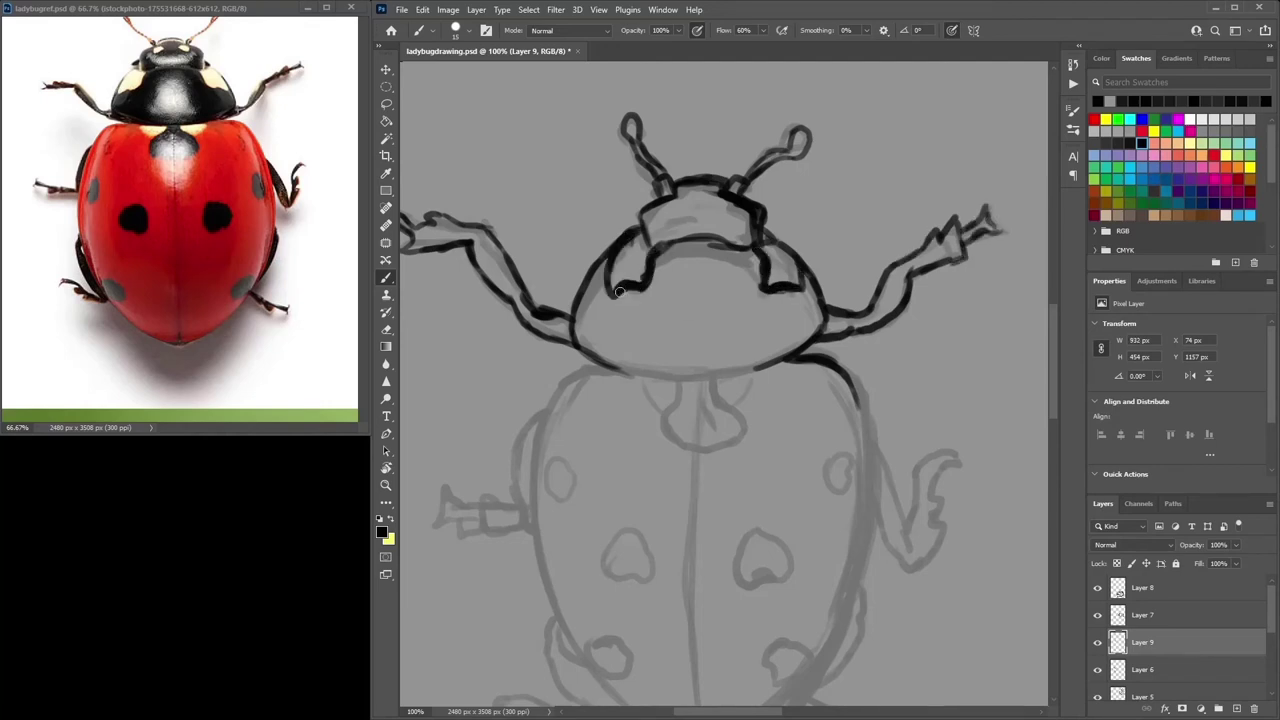
key("ctrl+minus")
mouse_move(746, 307)
left_mouse_down()
mouse_move(732, 294)
mouse_move(673, 302)
left_mouse_up()
- Retrace the shell outline from the shoulders down both sides to a pointed tip
mouse_move(764, 368)
left_mouse_down()
mouse_move(618, 378)
mouse_move(600, 555)
mouse_move(666, 610)
mouse_move(712, 634)
mouse_move(766, 594)
mouse_move(820, 408)
left_mouse_up()
mouse_move(796, 374)
left_mouse_down()
mouse_move(825, 407)
mouse_move(809, 542)
left_mouse_up()
mouse_move(714, 640)
left_mouse_down()
mouse_move(698, 642)
mouse_move(627, 579)
left_mouse_up()
- Draw both hind legs and the curled right middle leg over the faded sketch
left_click_drag(643, 600, 609, 598)
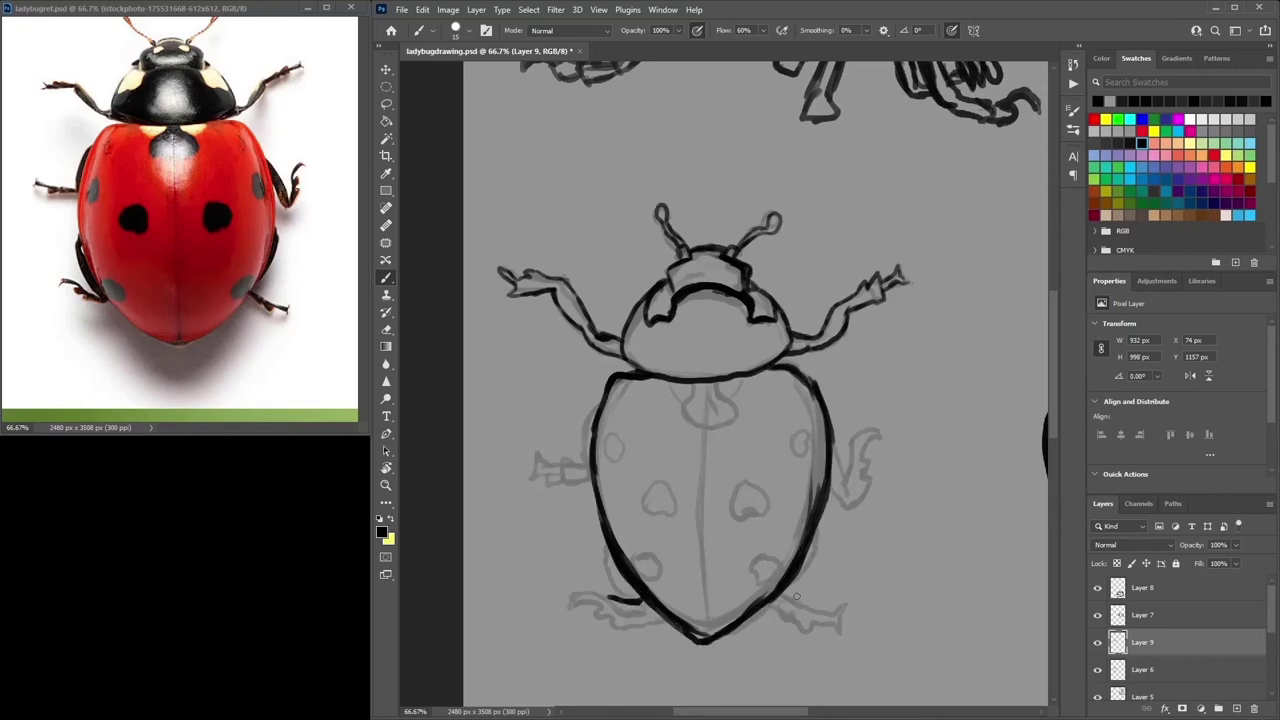
mouse_move(796, 597)
left_mouse_down()
mouse_move(861, 595)
mouse_move(804, 575)
mouse_move(820, 524)
left_mouse_up()
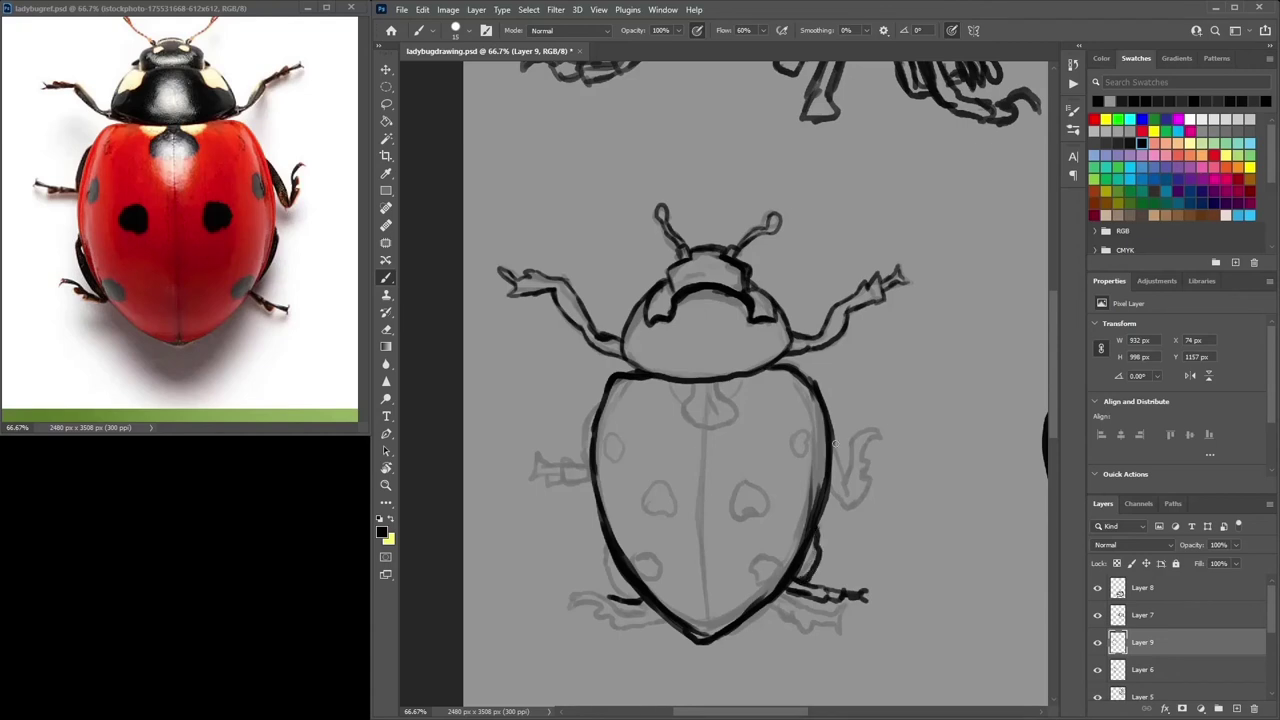
mouse_move(834, 434)
left_mouse_down()
mouse_move(844, 507)
mouse_move(872, 473)
mouse_move(864, 445)
mouse_move(884, 429)
mouse_move(848, 488)
left_mouse_up()
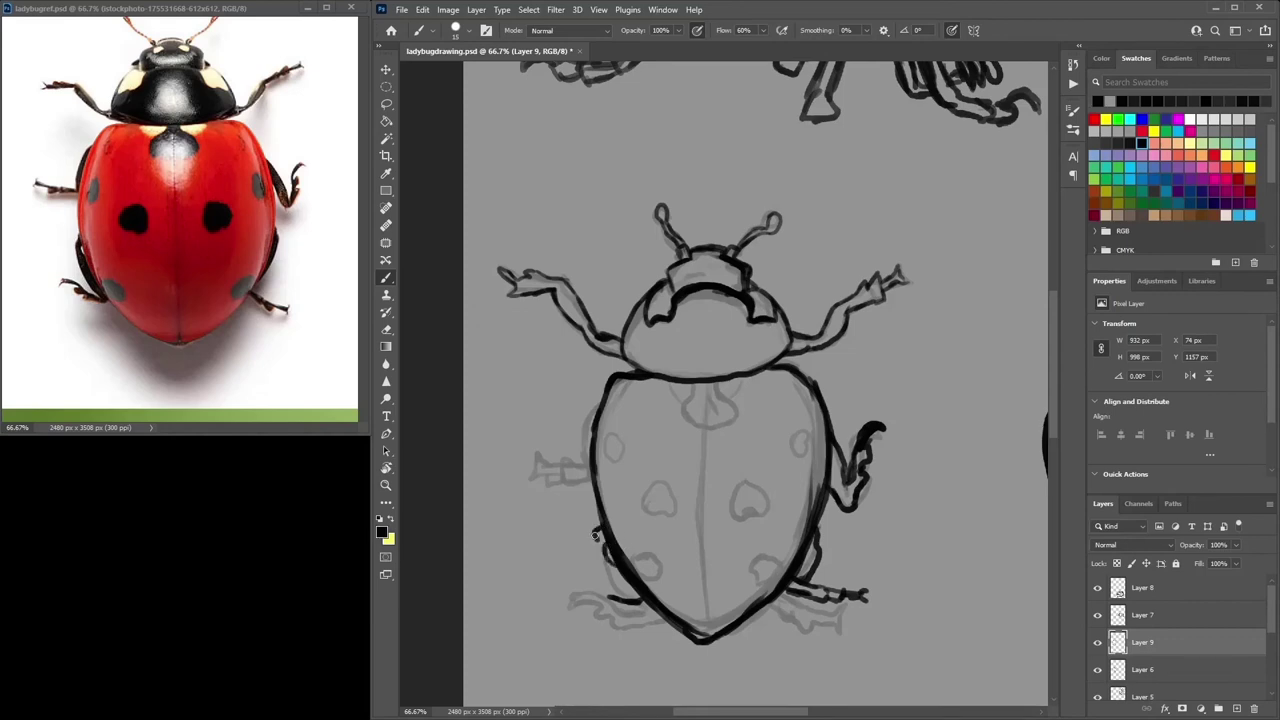
mouse_move(592, 532)
left_mouse_down()
mouse_move(610, 586)
mouse_move(575, 576)
mouse_move(601, 597)
mouse_move(653, 592)
mouse_move(709, 653)
mouse_move(776, 597)
mouse_move(766, 620)
mouse_move(786, 588)
left_mouse_up()
- Reshape the shell's pointed lower tip using sampled background grey, and pick up black again
left_click(723, 653, "alt")
mouse_move(706, 640)
left_mouse_down()
mouse_move(768, 592)
mouse_move(654, 598)
mouse_move(622, 556)
mouse_move(690, 640)
mouse_move(766, 620)
left_mouse_up()
left_click(598, 585, "alt")
- Draw the seam down the middle of the shell and outline the spot at its upper end
left_click_drag(703, 384, 709, 632)
left_click_drag(706, 588, 705, 640)
left_click_drag(705, 550, 715, 640)
mouse_move(707, 410)
left_mouse_down()
mouse_move(690, 430)
mouse_move(736, 425)
mouse_move(685, 400)
mouse_move(728, 398)
mouse_move(735, 425)
mouse_move(676, 420)
left_mouse_up()
- Retrace the left middle leg and strengthen the shell's side edges
mouse_move(598, 404)
left_mouse_down()
mouse_move(574, 462)
mouse_move(536, 456)
mouse_move(562, 478)
mouse_move(594, 472)
mouse_move(548, 462)
left_mouse_up()
left_click_drag(612, 380, 600, 528)
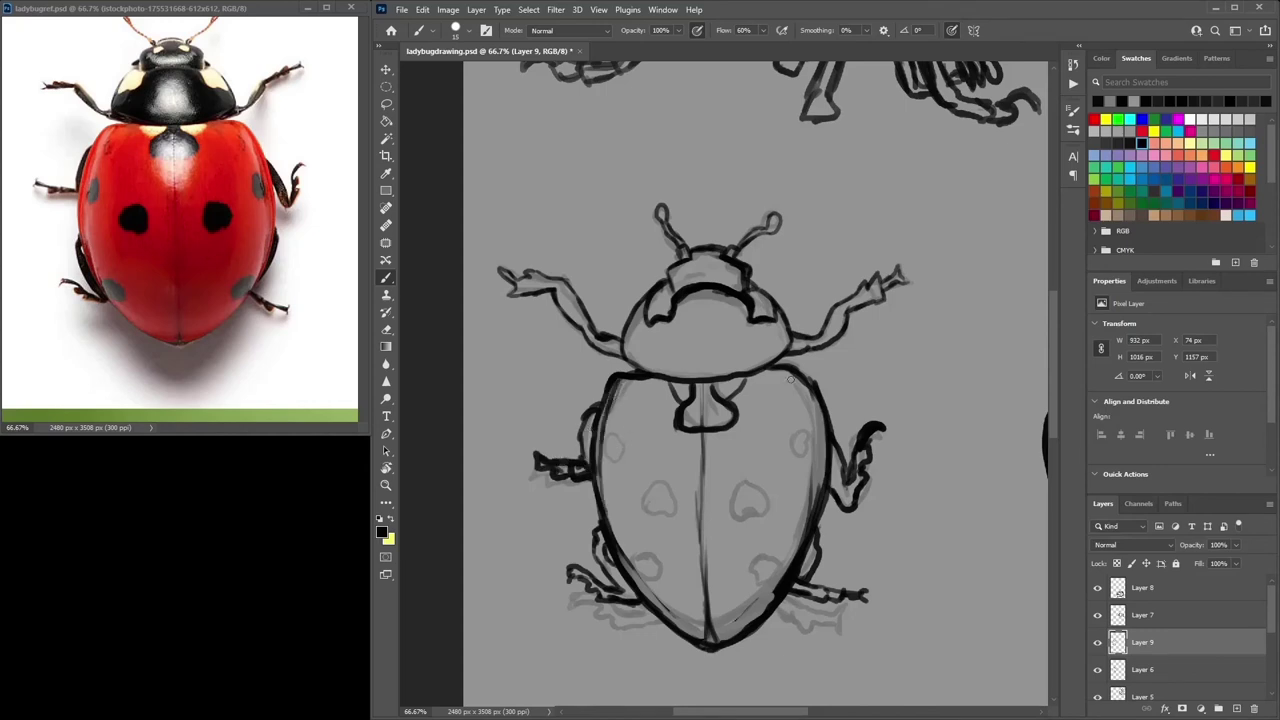
left_click_drag(810, 402, 800, 550)
left_click_drag(819, 446, 775, 598)
- Outline the remaining six spots on the two halves of the top-view shell
mouse_move(750, 482)
left_mouse_down()
mouse_move(738, 512)
mouse_move(762, 515)
mouse_move(784, 572)
left_mouse_up()
left_click_drag(648, 556, 634, 584)
left_click_drag(660, 482, 666, 518)
left_click_drag(798, 428, 808, 458)
mouse_move(613, 434)
left_mouse_down()
mouse_move(614, 461)
mouse_move(622, 442)
left_mouse_up()
- Hide the faded sketch on Layer 6 and show the whole page of ladybug drawings
key("ctrl+minus")
key("ctrl+minus")
left_click(1098, 671)
key("ctrl+minus")
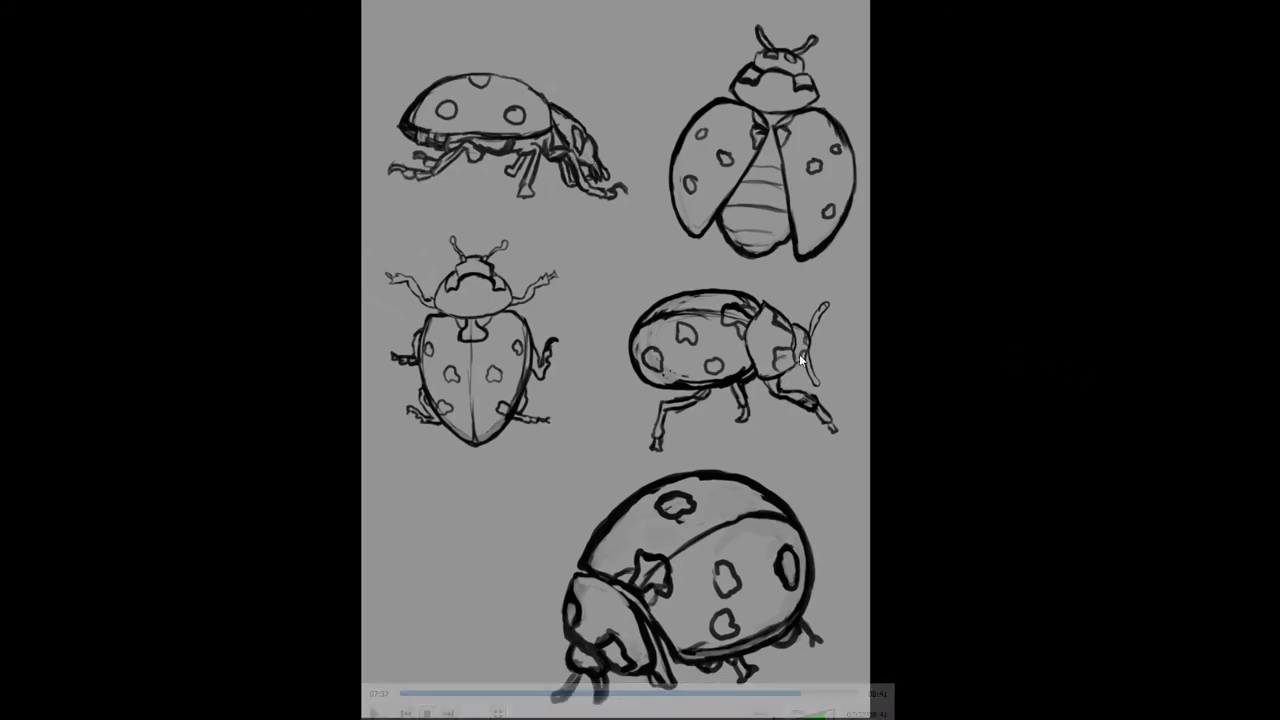
key("space")
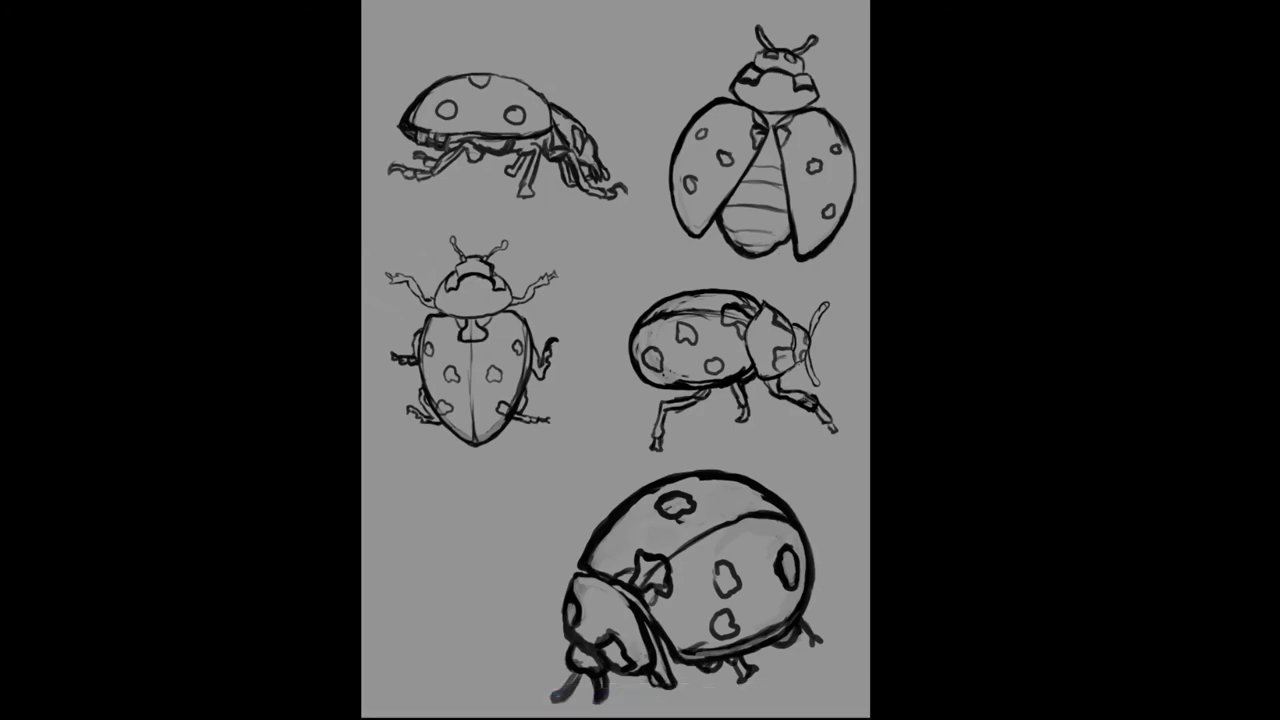